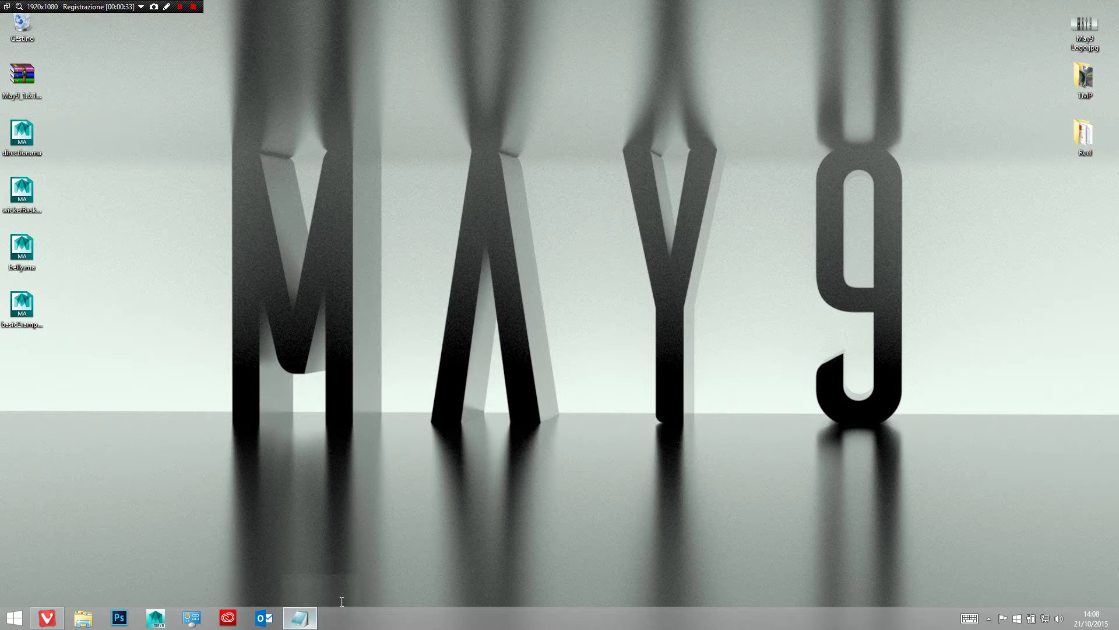
Bring back the May9 Readme.txt in Notepad and open its fStretch download page
left_click(300, 618)
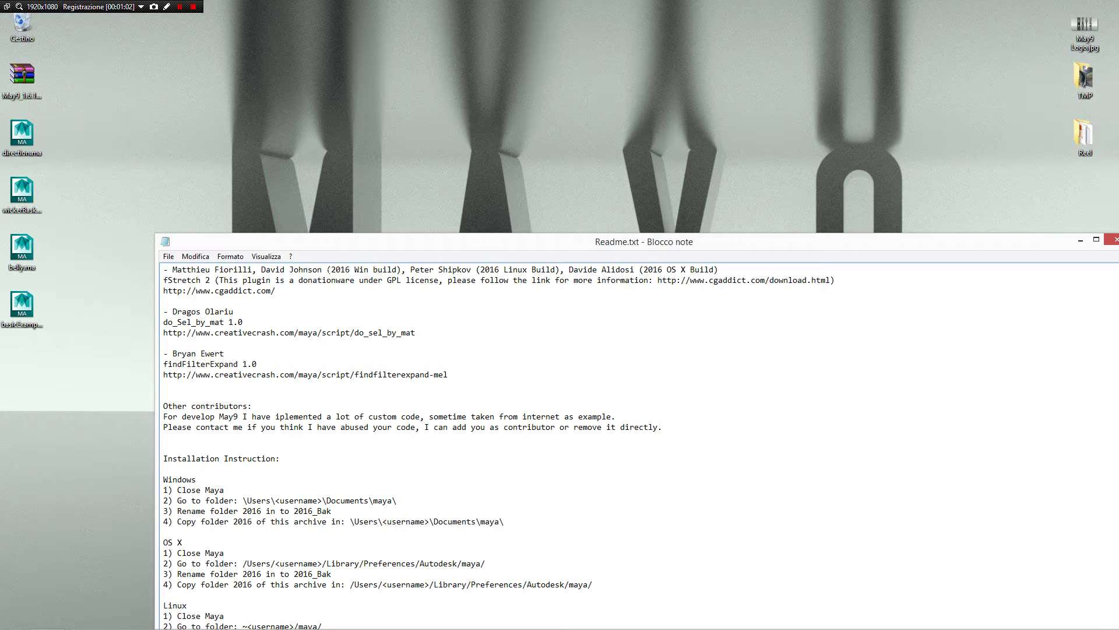
left_click(47, 618)
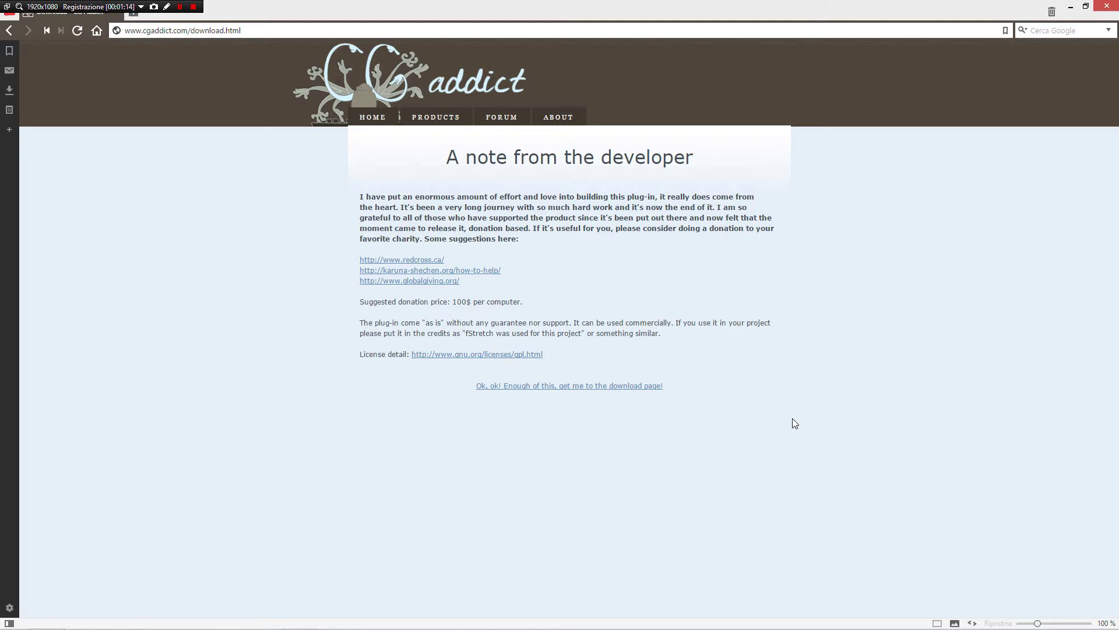
Close the Vivaldi window showing the cgaddict.com download page
left_click(1071, 7)
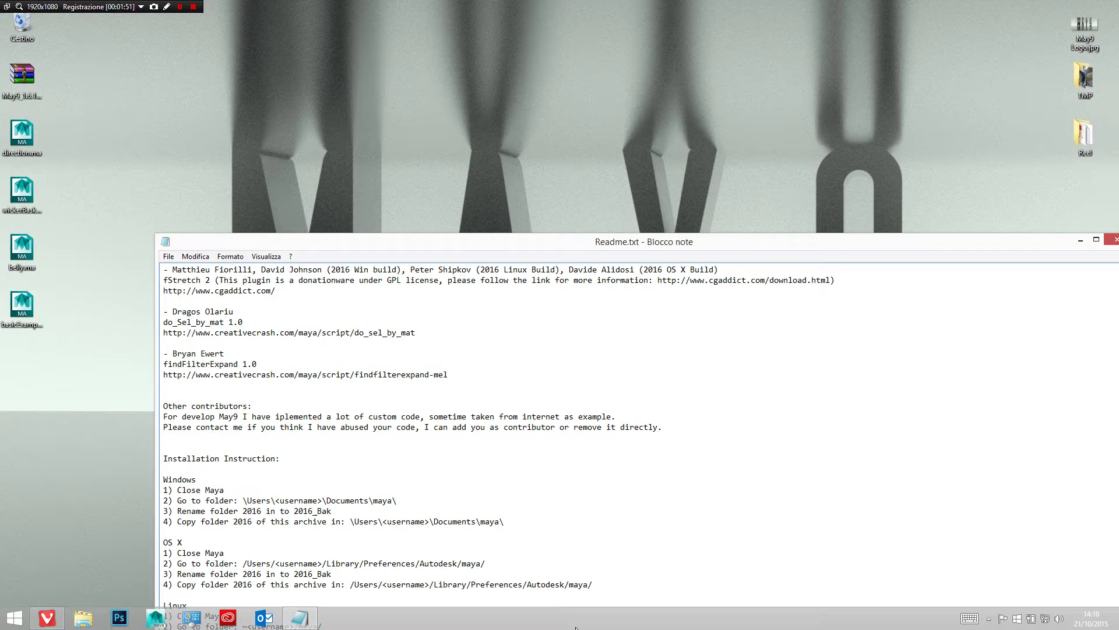
Launch Maya 2016, swap the Attribute Editor for the Channel Box, and enlarge the outliner
left_click(29, 88)
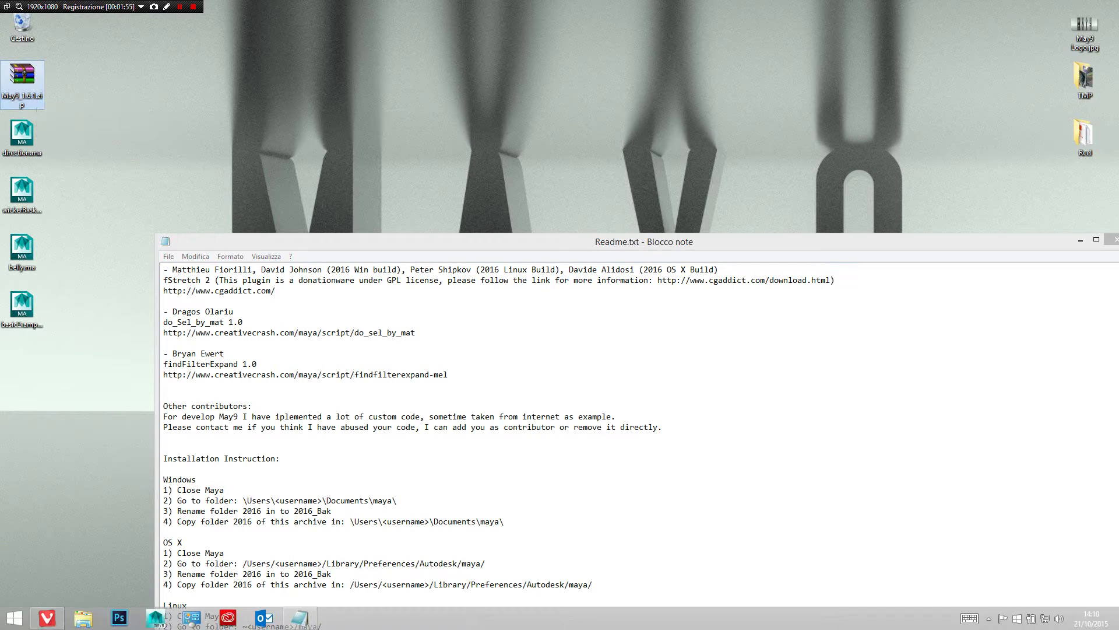
left_click(155, 624)
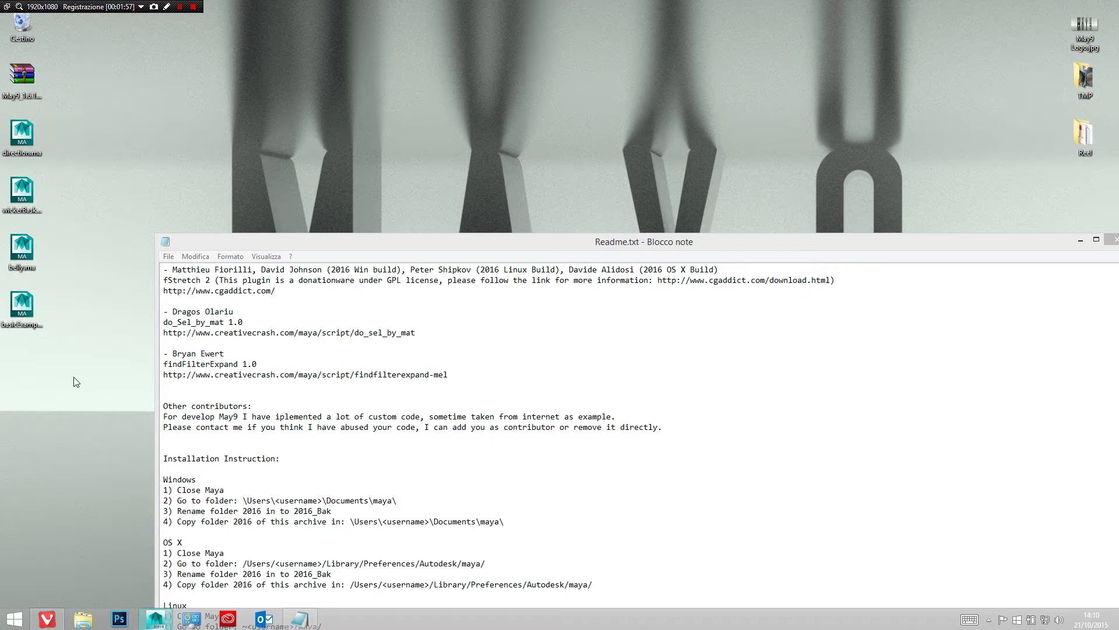
left_click_drag(108, 400, 20, 137)
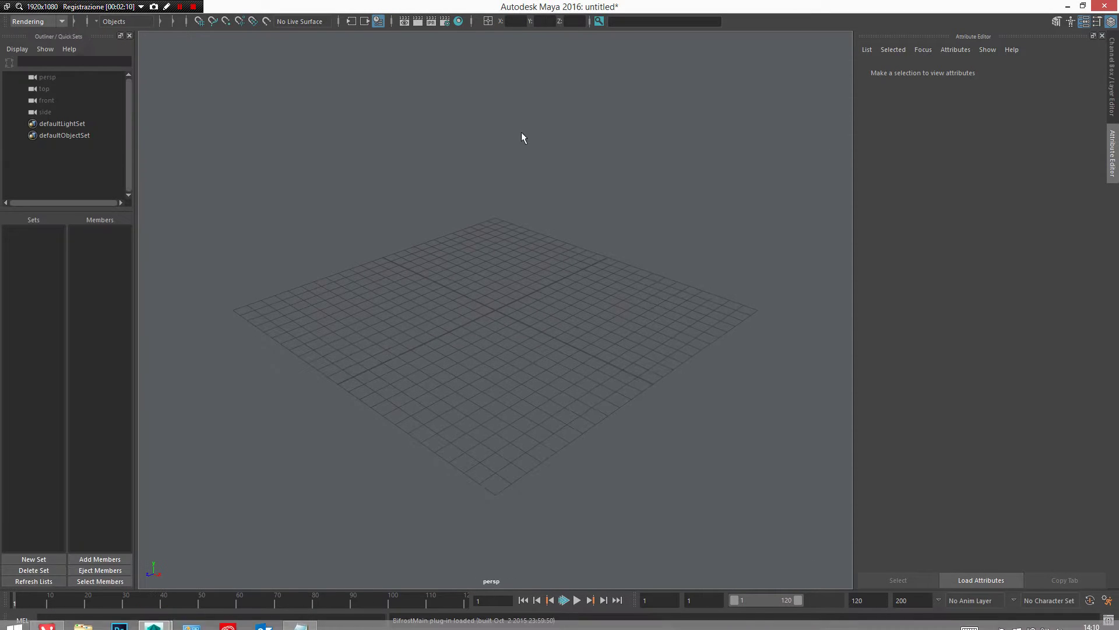
left_click(1102, 36)
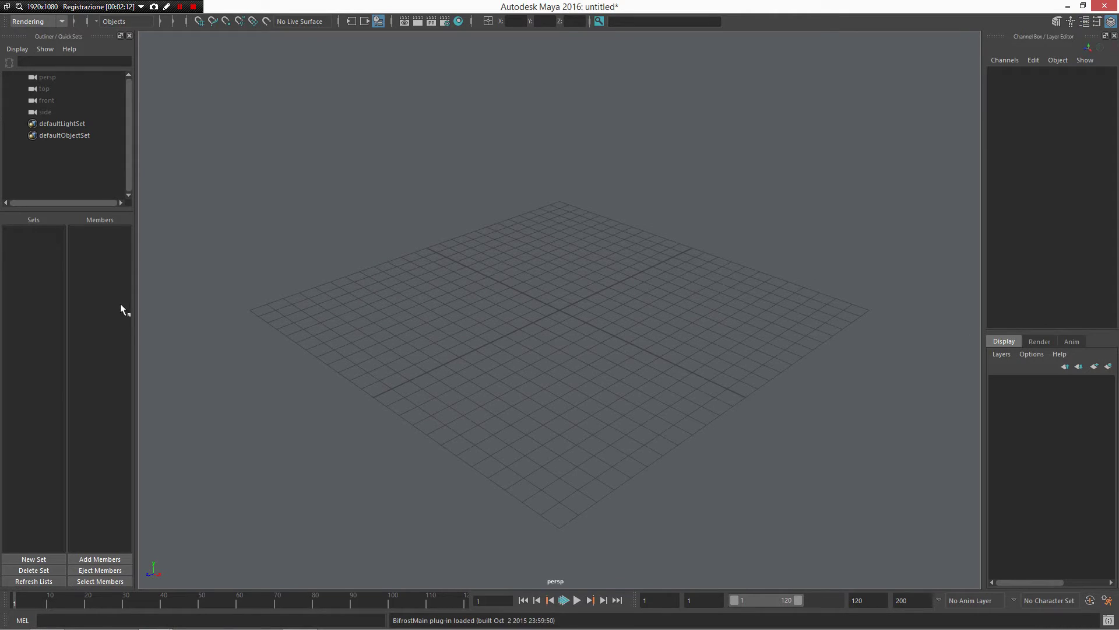
mouse_move(98, 213)
left_mouse_down()
mouse_move(128, 475)
mouse_move(128, 389)
left_mouse_up()
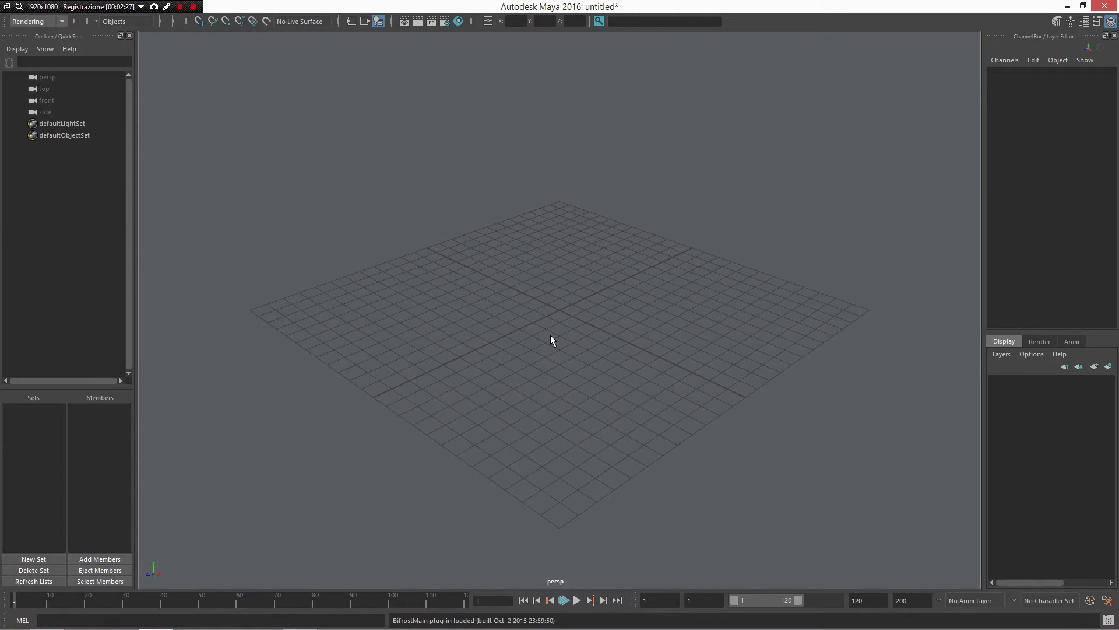
Maximize Maya and orbit around the woven-mat scene
double_click(679, 6)
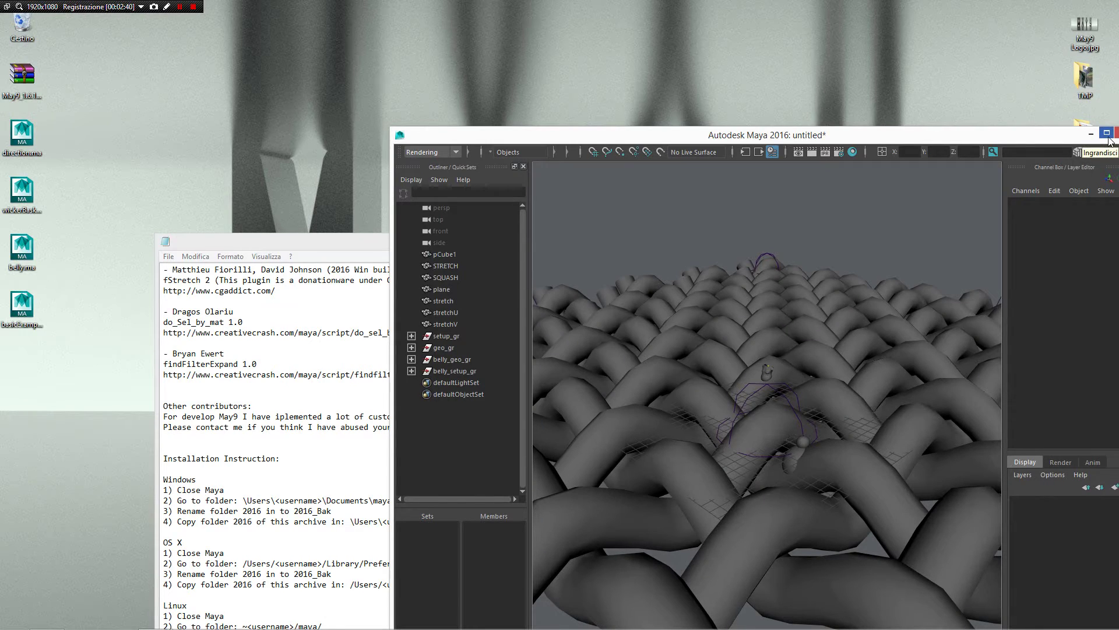
left_click(1107, 134)
right_click_drag(744, 395, 531, 224, "alt")
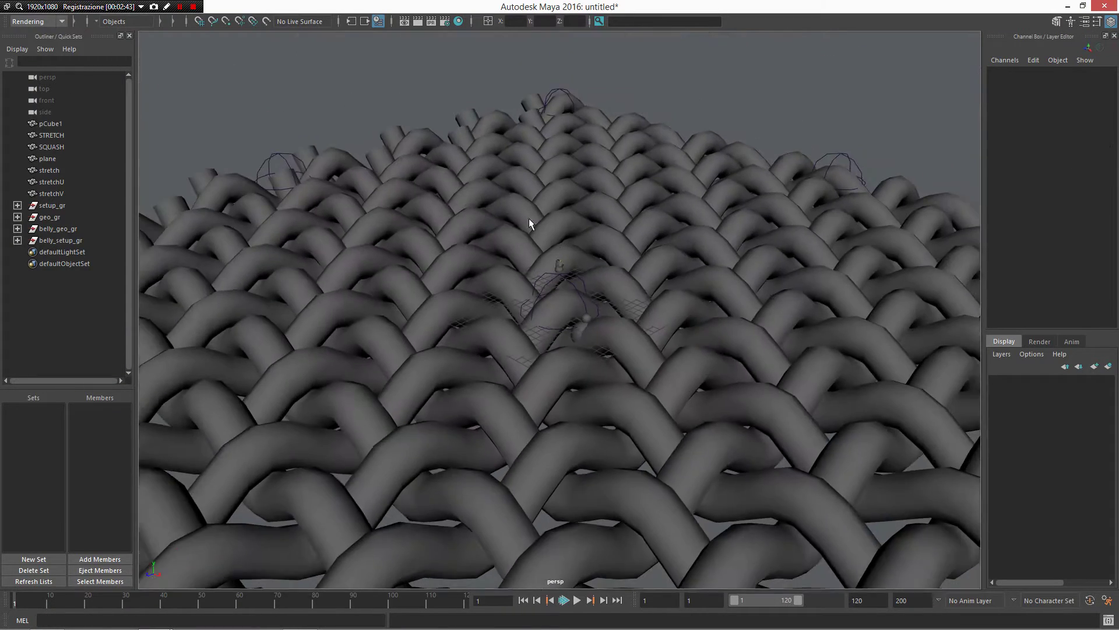
left_click_drag(531, 224, 507, 150, "alt")
scroll(654, 177, "down", 5)
mouse_move(655, 177)
left_mouse_down("alt")
mouse_move(583, 233)
mouse_move(665, 287)
left_mouse_up("alt")
Discard the woven scene unsaved and open basicExample.ma full screen
key("ctrl+n")
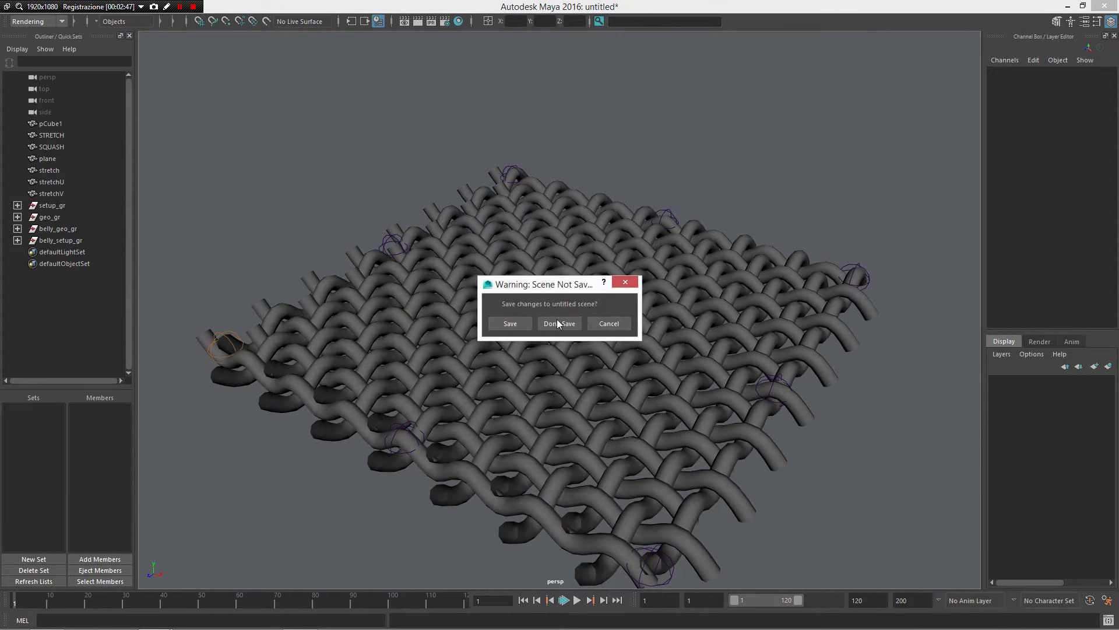
left_click(558, 323)
left_click_drag(747, 5, 815, 140)
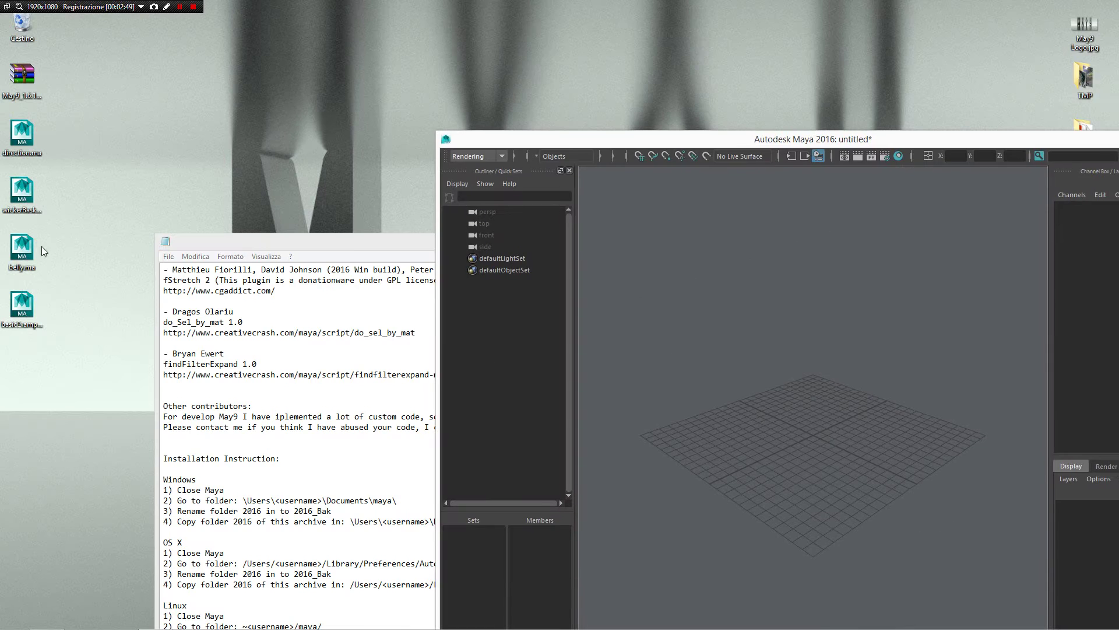
double_click(22, 308)
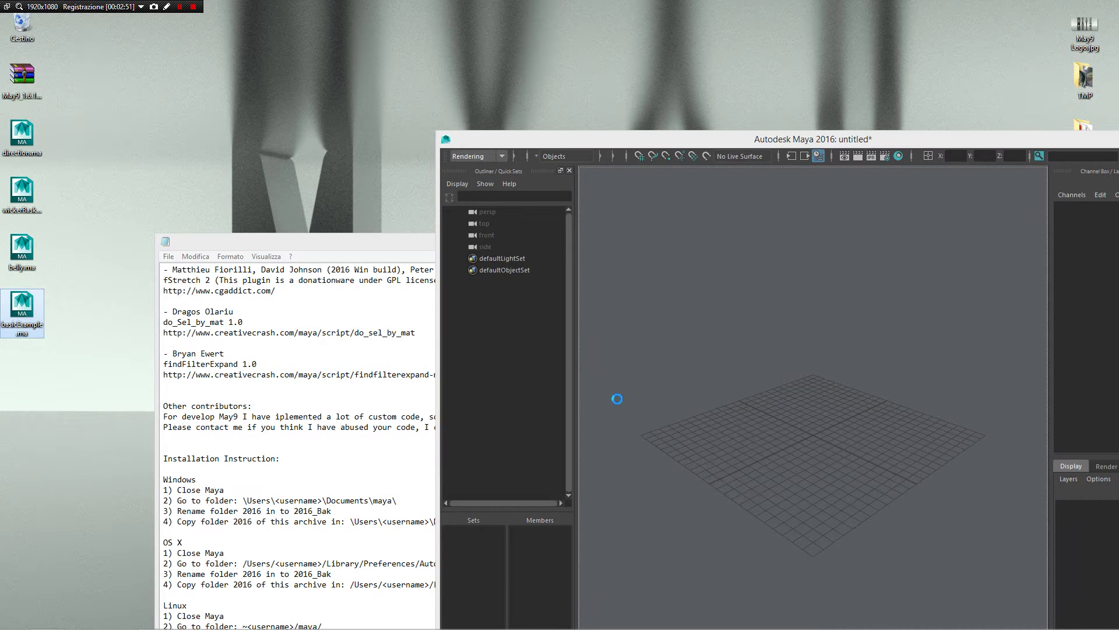
double_click(1024, 140)
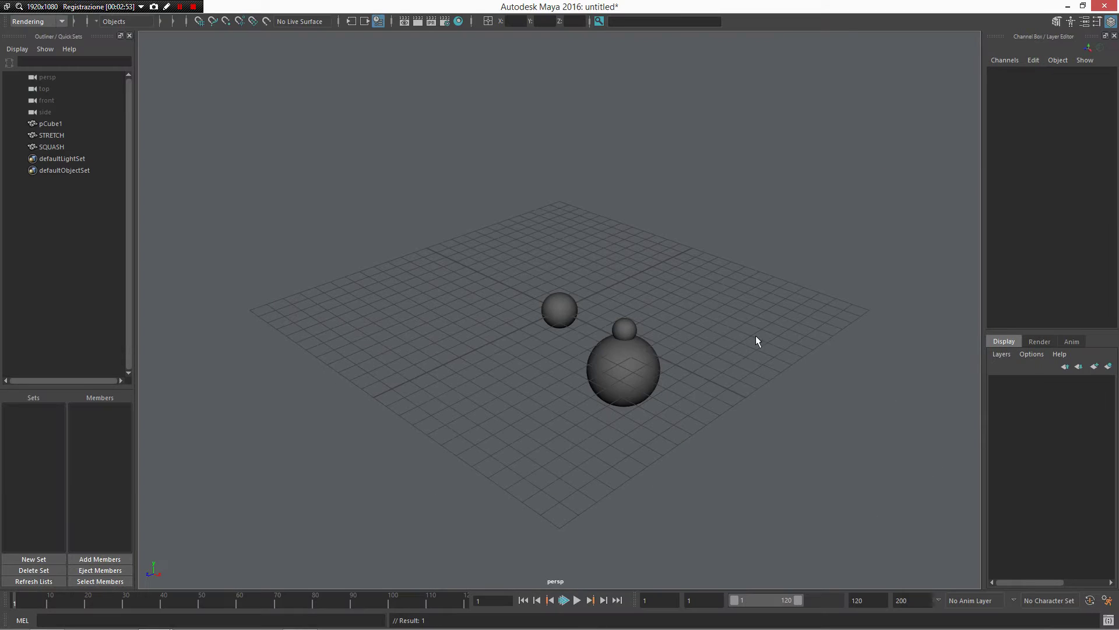
Orbit around the spheres and select pCube1, STRETCH and SQUASH in turn
right_click_drag(492, 237, 744, 387, "alt")
left_click_drag(745, 387, 637, 271, "alt")
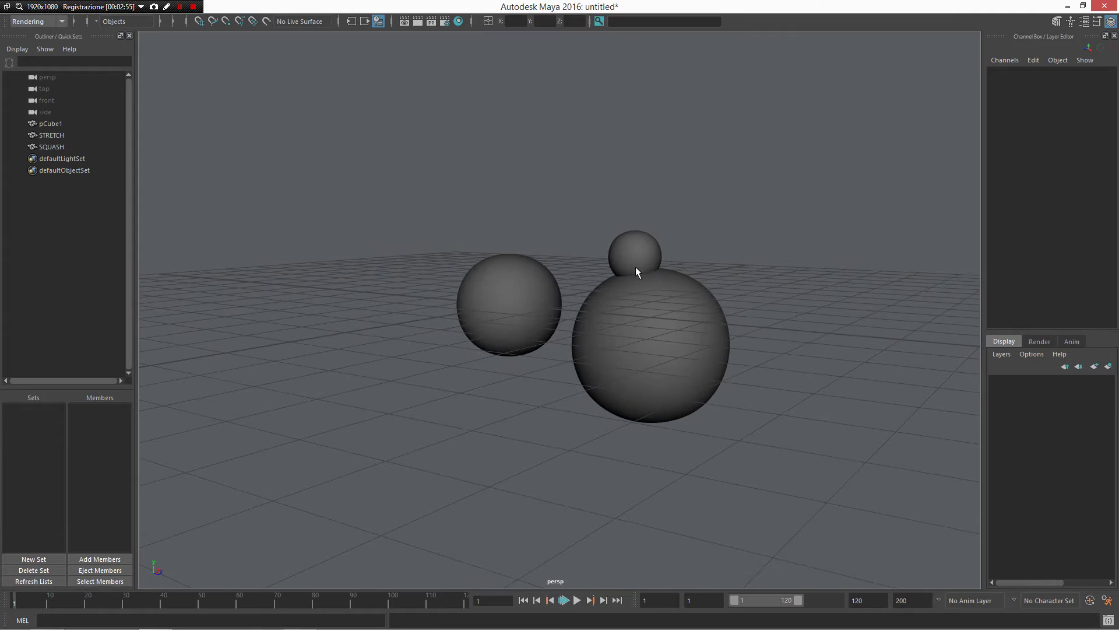
left_click(495, 349)
scroll(475, 370, "up", 1)
scroll(474, 370, "up", 1)
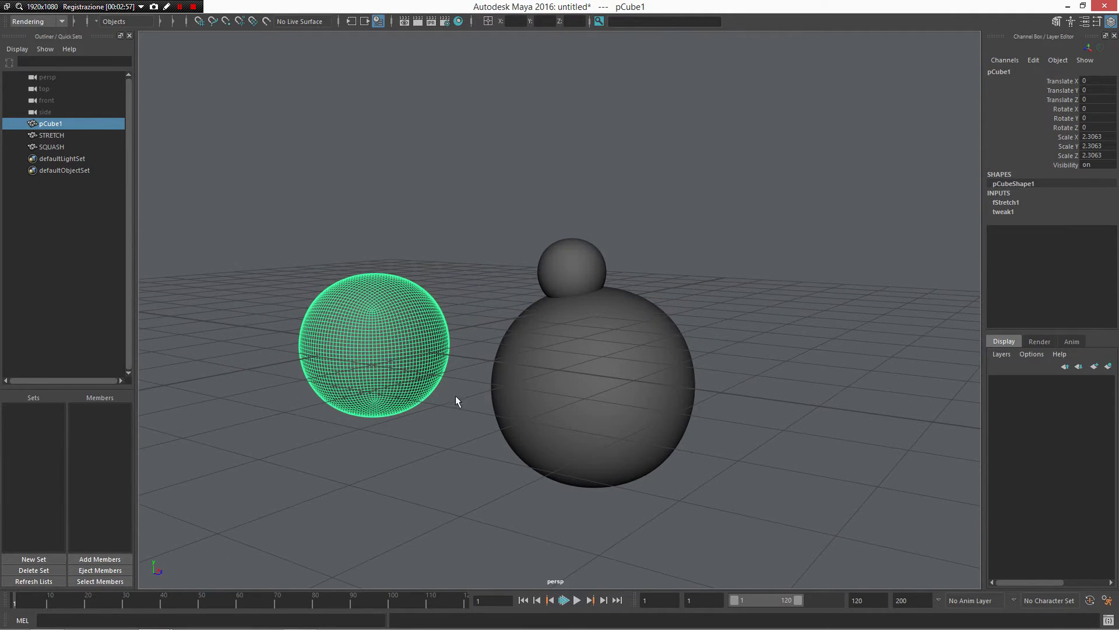
left_click_drag(457, 401, 352, 292, "alt")
mouse_move(449, 182)
left_mouse_down("alt")
mouse_move(408, 199)
mouse_move(546, 216)
left_mouse_up("alt")
left_click(547, 217)
left_click(350, 259)
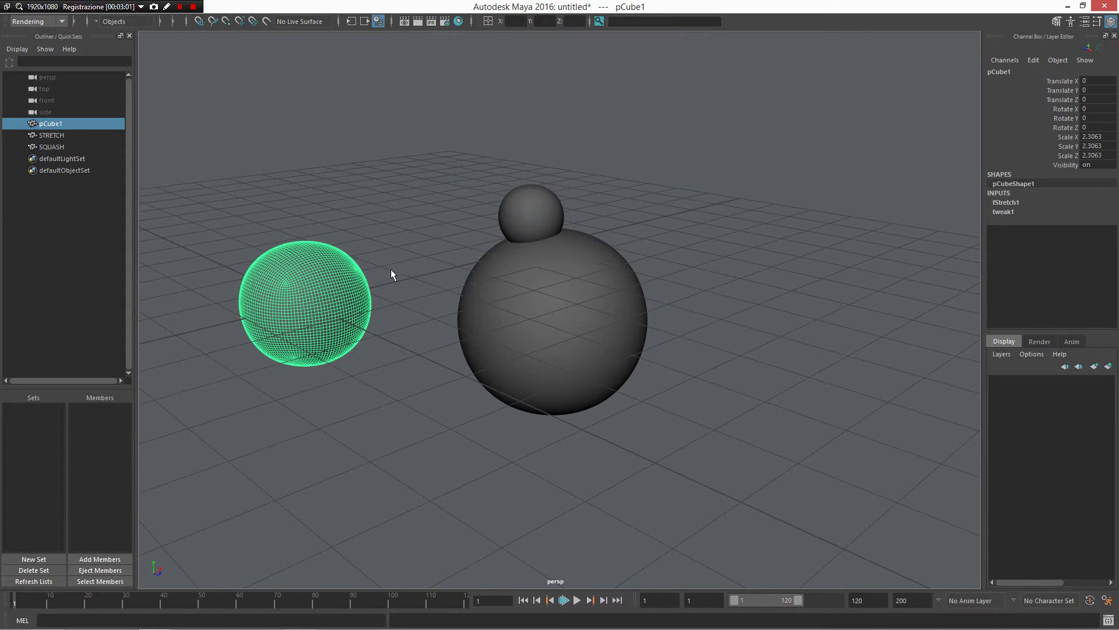
left_click(530, 210)
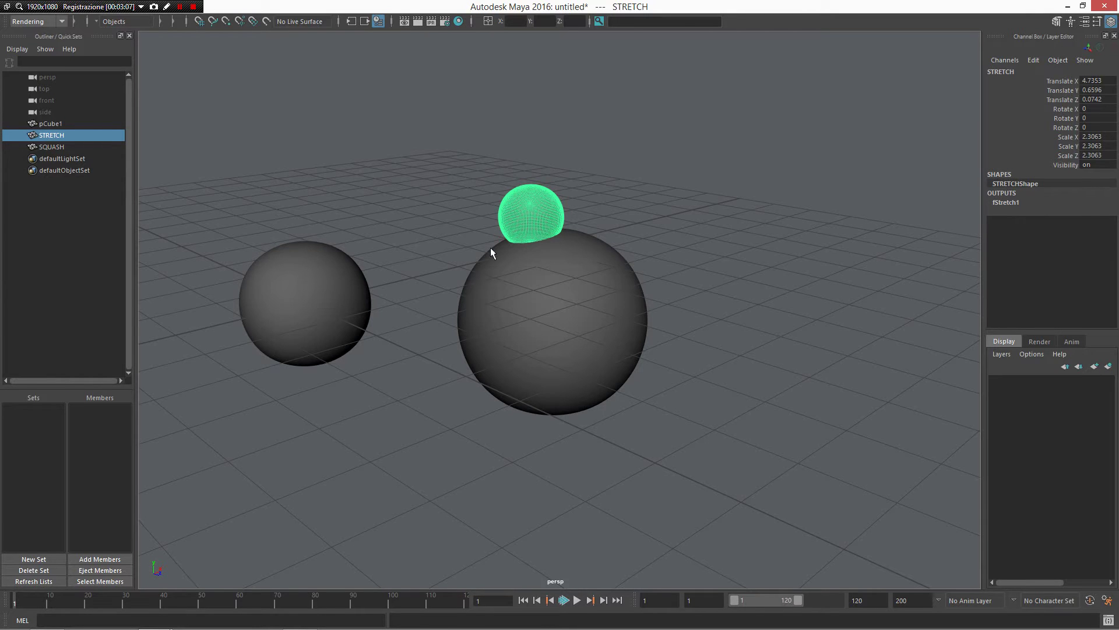
left_click(546, 312)
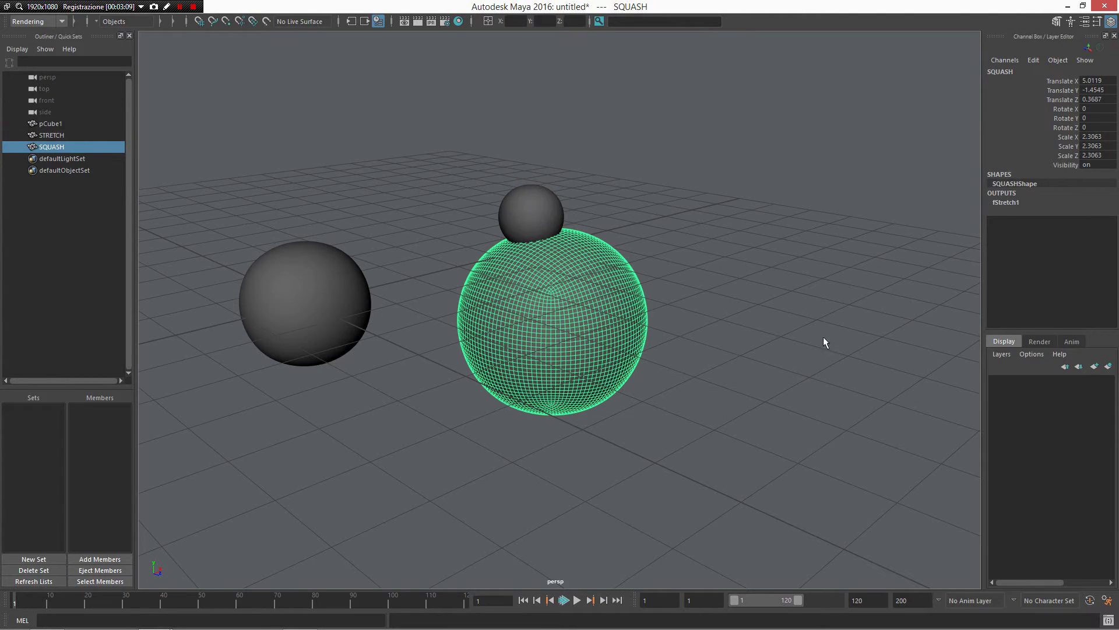
Put the pCube1 sphere into vertex editing mode
mouse_move(582, 305)
left_mouse_down("alt")
mouse_move(805, 274)
mouse_move(669, 317)
mouse_move(617, 317)
mouse_move(728, 425)
mouse_move(733, 369)
mouse_move(497, 352)
mouse_move(449, 362)
mouse_move(450, 332)
mouse_move(404, 320)
left_mouse_up("alt")
left_click(449, 361)
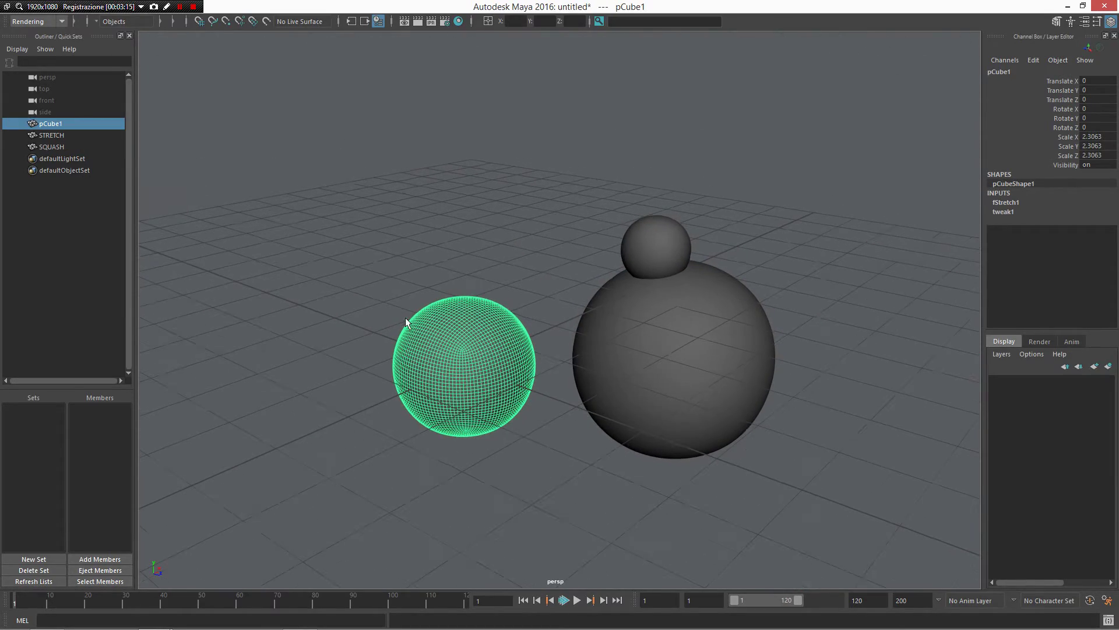
right_click_drag(445, 322, 385, 309)
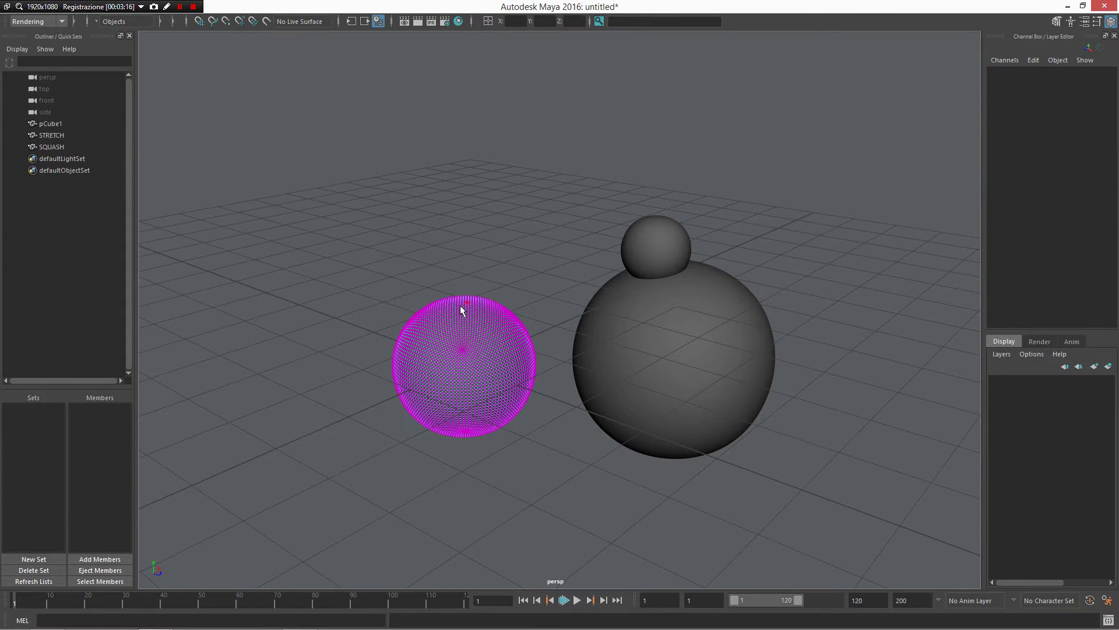
Soft-select a top vertex of pCube1 and move it up into a tall peak
left_click(465, 300)
left_click_drag(465, 300, 492, 347, "alt")
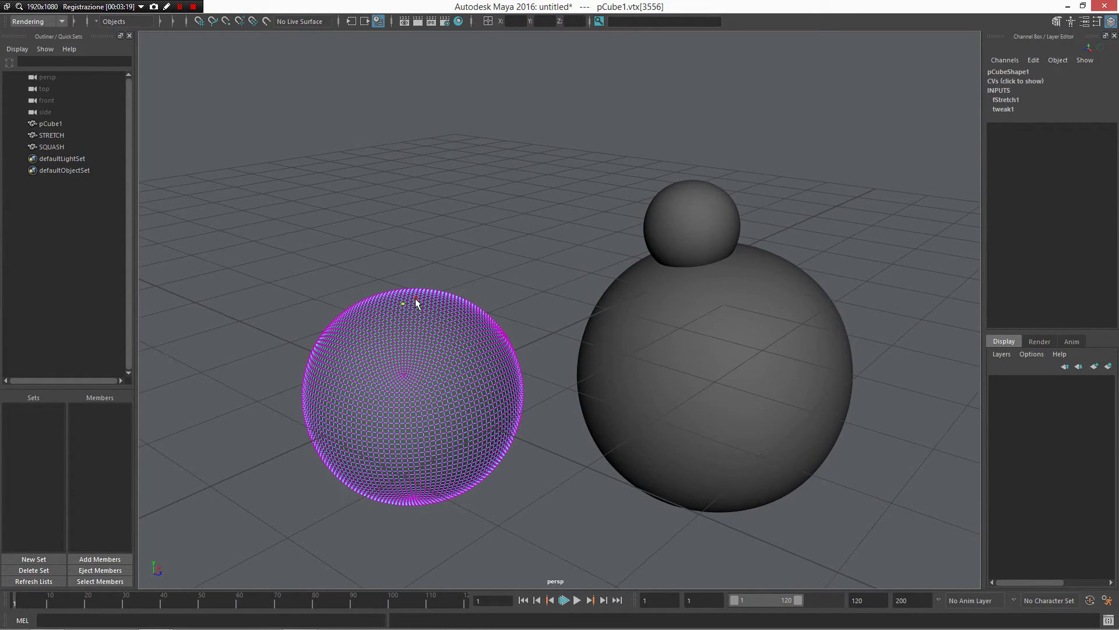
key("b")
middle_click_drag(406, 307, 200, 230)
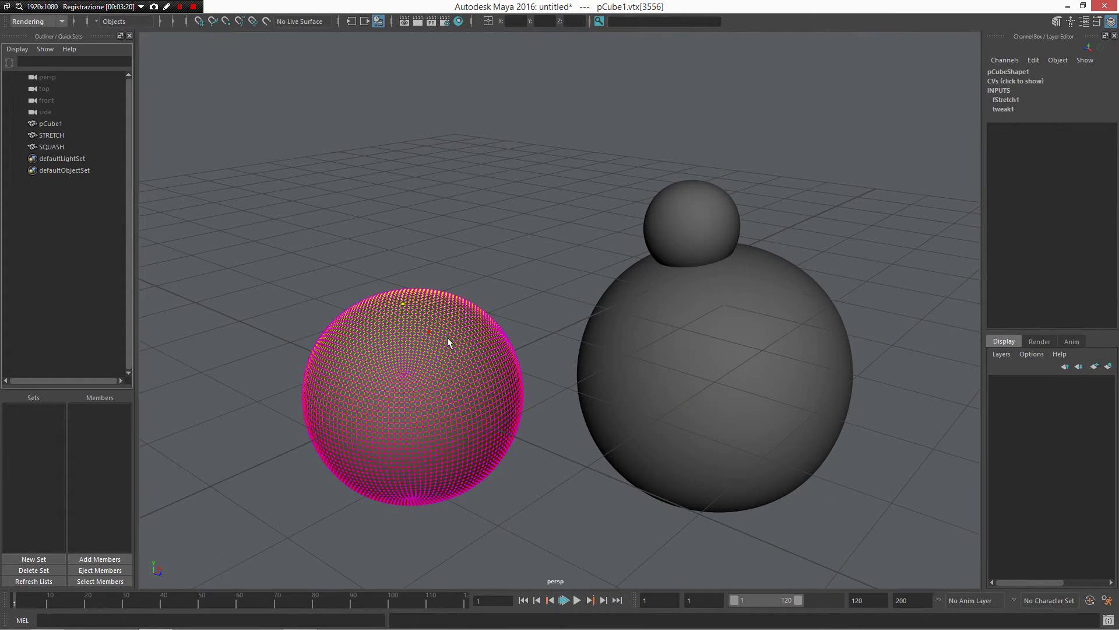
middle_click_drag(445, 338, 210, 239)
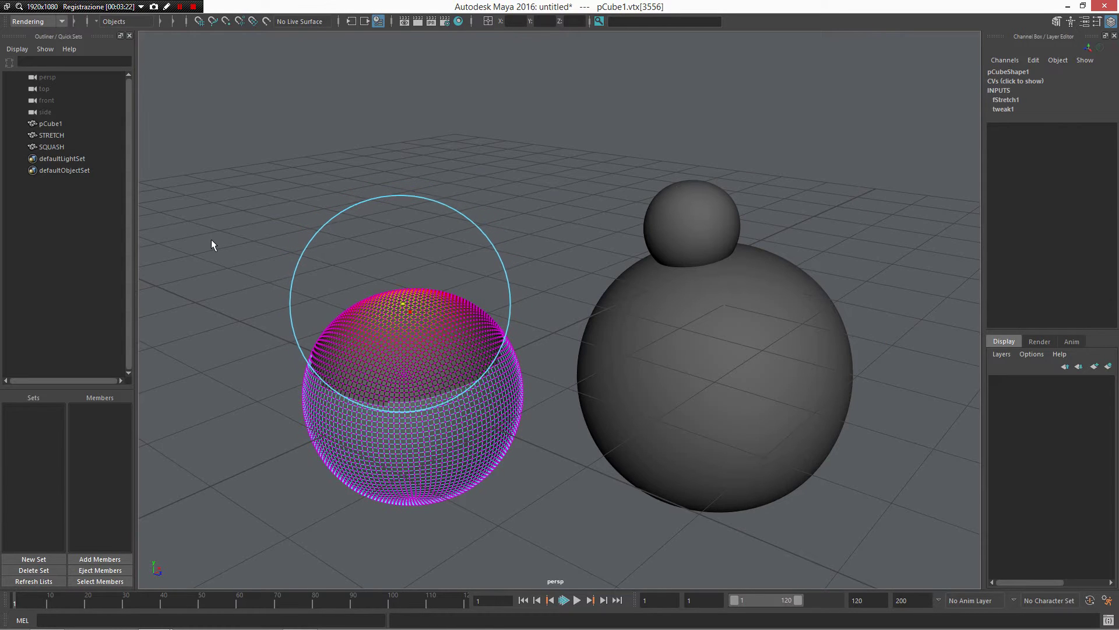
key("w")
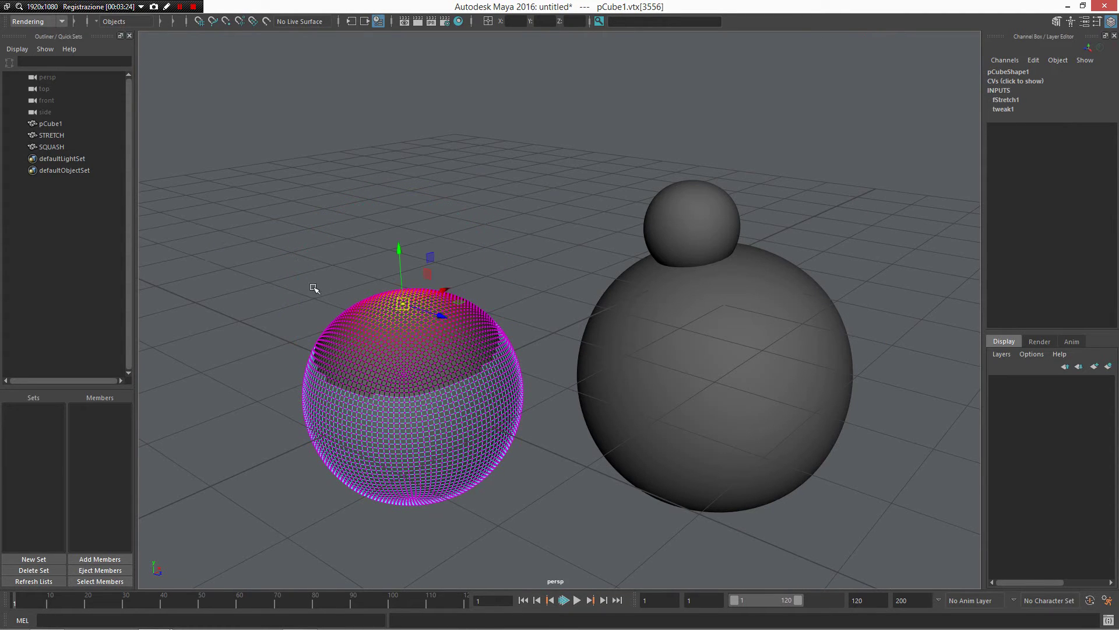
left_click_drag(393, 252, 388, 200)
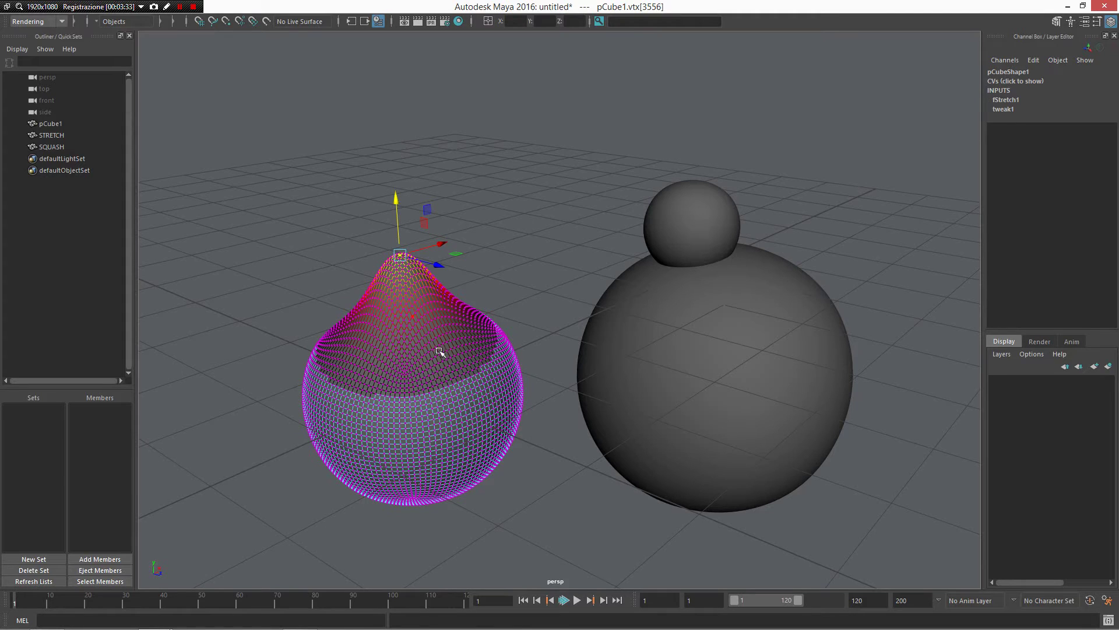
Orbit the deformed mesh and pick a point on its right side to move
mouse_move(438, 337)
left_mouse_down("alt")
mouse_move(477, 304)
mouse_move(391, 326)
left_mouse_up("alt")
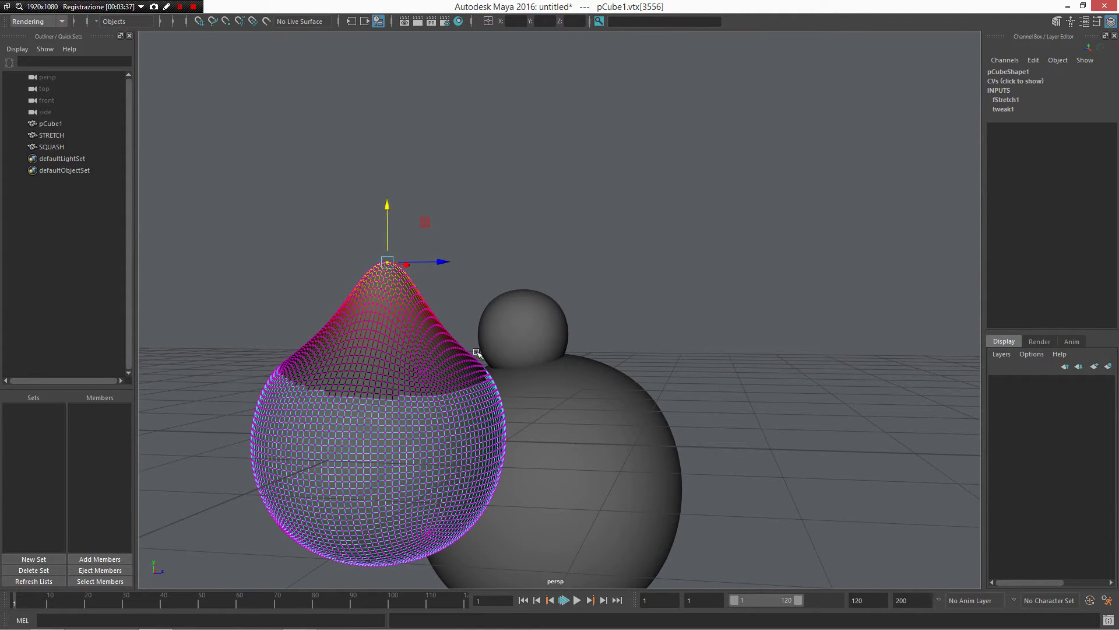
mouse_move(516, 379)
left_mouse_down("alt")
mouse_move(524, 407)
mouse_move(477, 407)
mouse_move(474, 384)
mouse_move(502, 370)
mouse_move(370, 320)
left_mouse_up("alt")
left_click(457, 368)
key("e")
key("w")
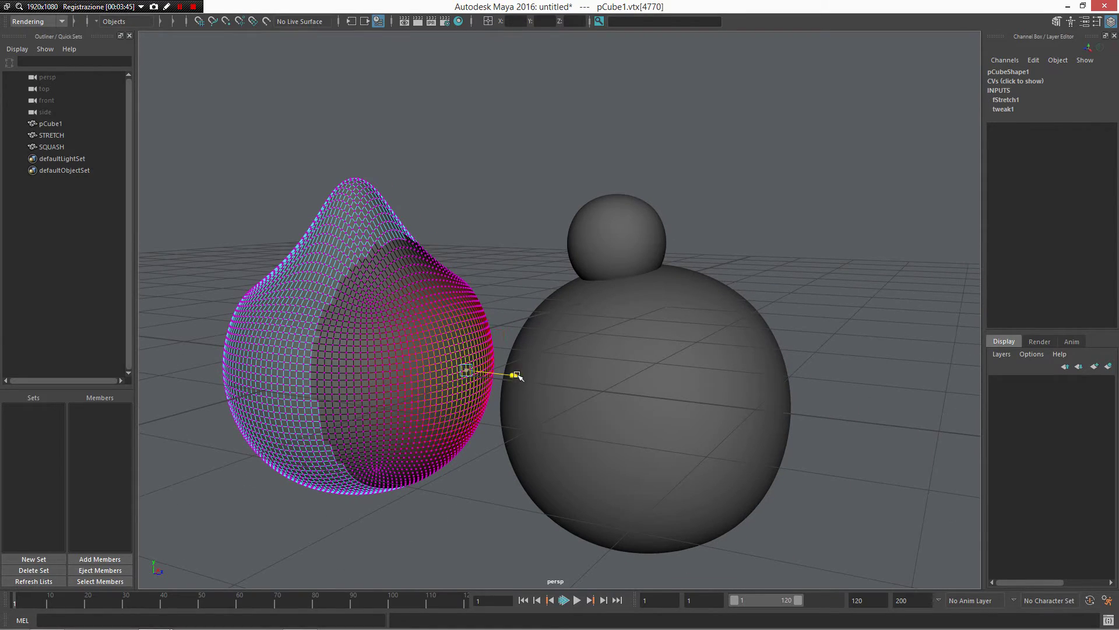
Drag soft-selected side points to dent the mesh into a flared funnel
mouse_move(517, 379)
left_mouse_down()
mouse_move(417, 363)
mouse_move(389, 345)
left_mouse_up()
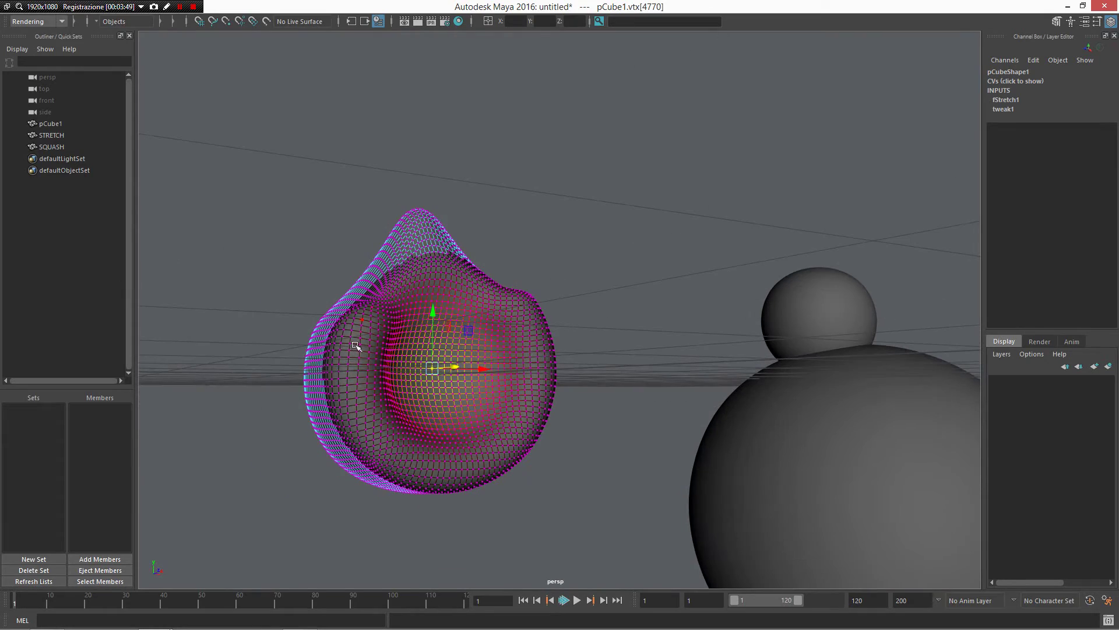
mouse_move(513, 448)
left_mouse_down("alt")
mouse_move(564, 455)
mouse_move(639, 358)
left_mouse_up("alt")
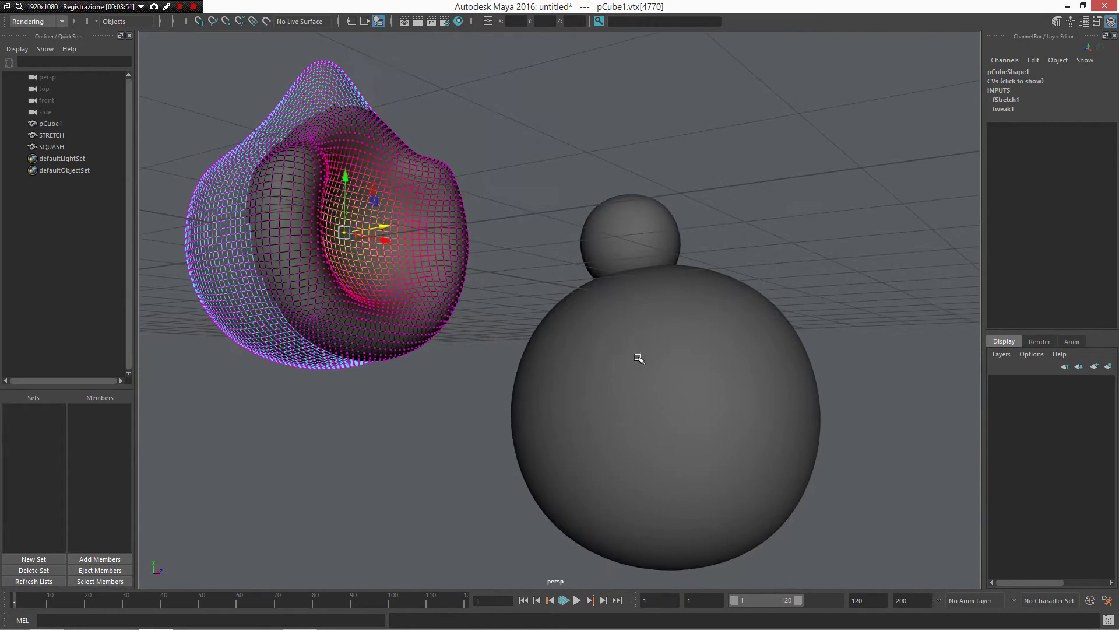
mouse_move(495, 310)
left_mouse_down("alt")
mouse_move(593, 373)
mouse_move(562, 379)
mouse_move(649, 400)
mouse_move(661, 352)
left_mouse_up("alt")
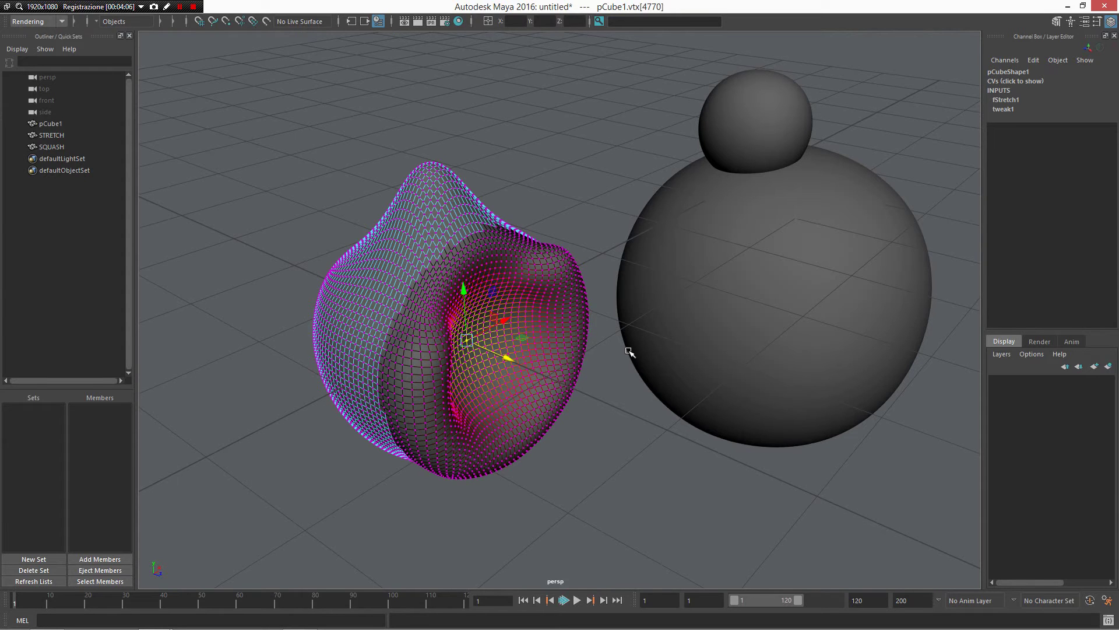
scroll(629, 352, "down", 3)
mouse_move(582, 350)
left_mouse_down("alt")
mouse_move(410, 387)
mouse_move(345, 381)
mouse_move(560, 349)
mouse_move(463, 370)
mouse_move(501, 357)
mouse_move(490, 408)
mouse_move(497, 383)
left_mouse_up("alt")
left_click(415, 408)
left_click(564, 344)
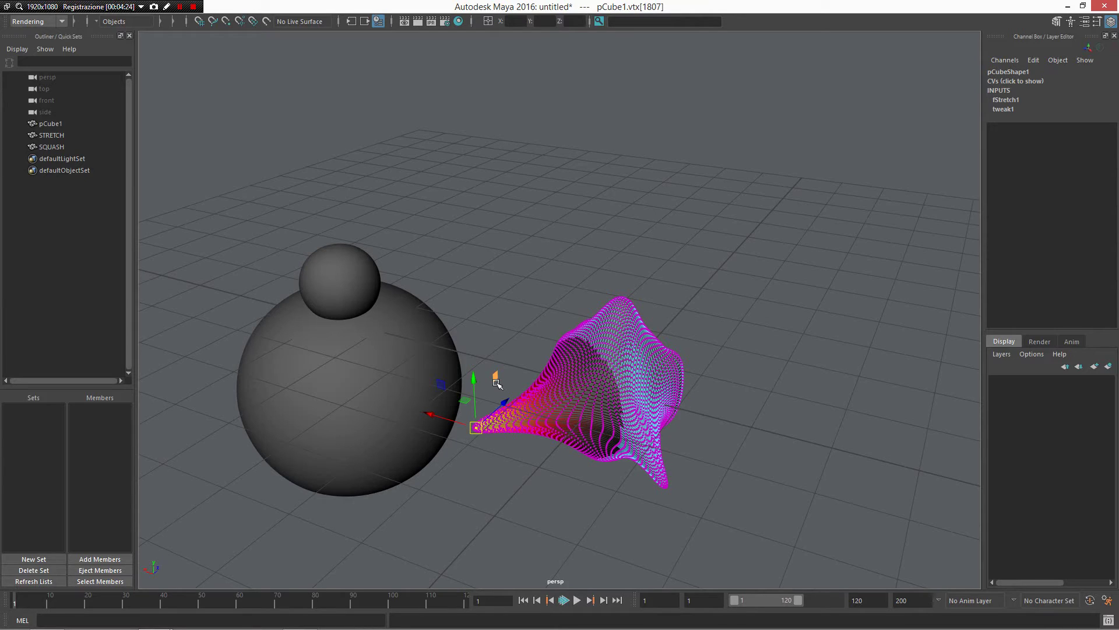
mouse_move(800, 348)
left_mouse_down("alt")
mouse_move(645, 327)
mouse_move(478, 340)
mouse_move(529, 345)
left_mouse_up("alt")
left_click(477, 338)
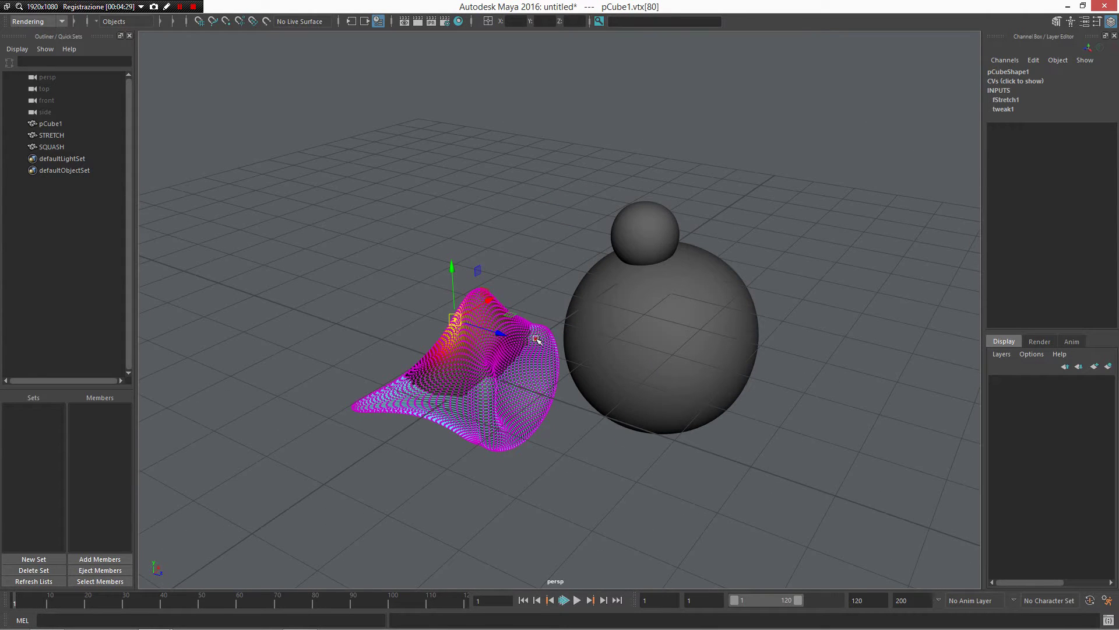
left_click(552, 294)
Discard the pCube1 scene unsaved and restore the Maya window
key("ctrl+n")
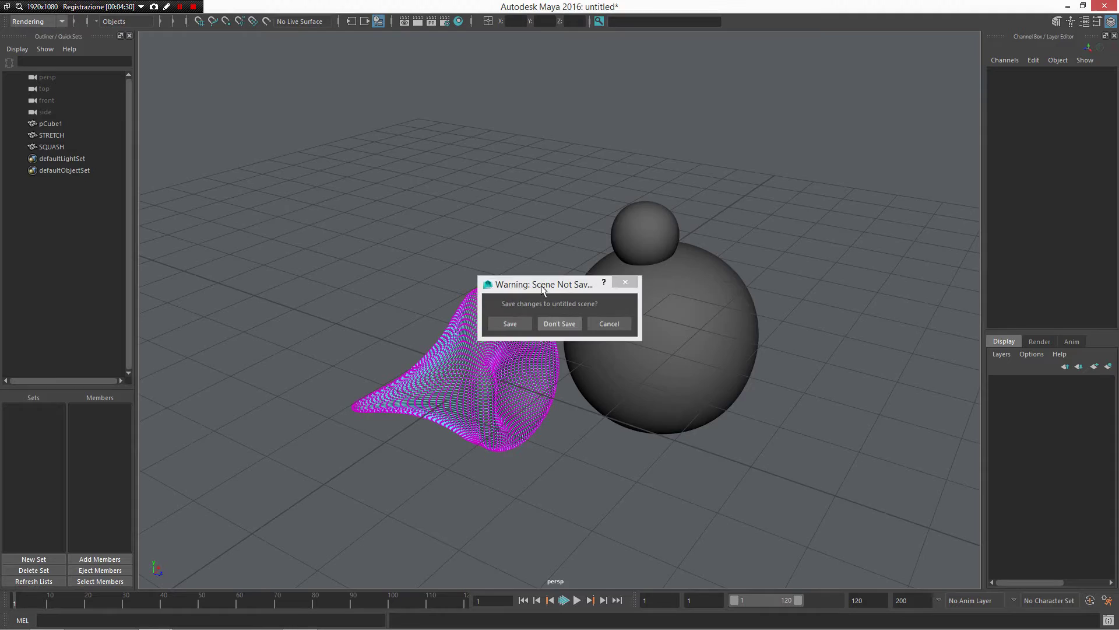
left_click(558, 323)
left_click_drag(616, 6, 616, 129)
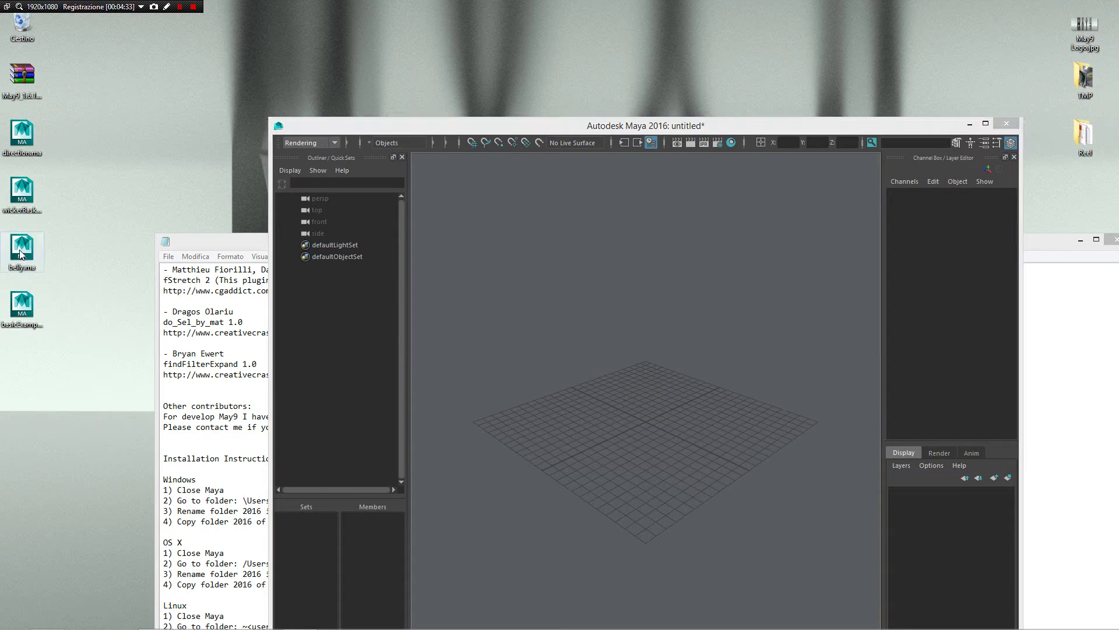
Drag direction.ma into Maya, maximize it, and select the flat plane
left_click_drag(22, 135, 545, 381)
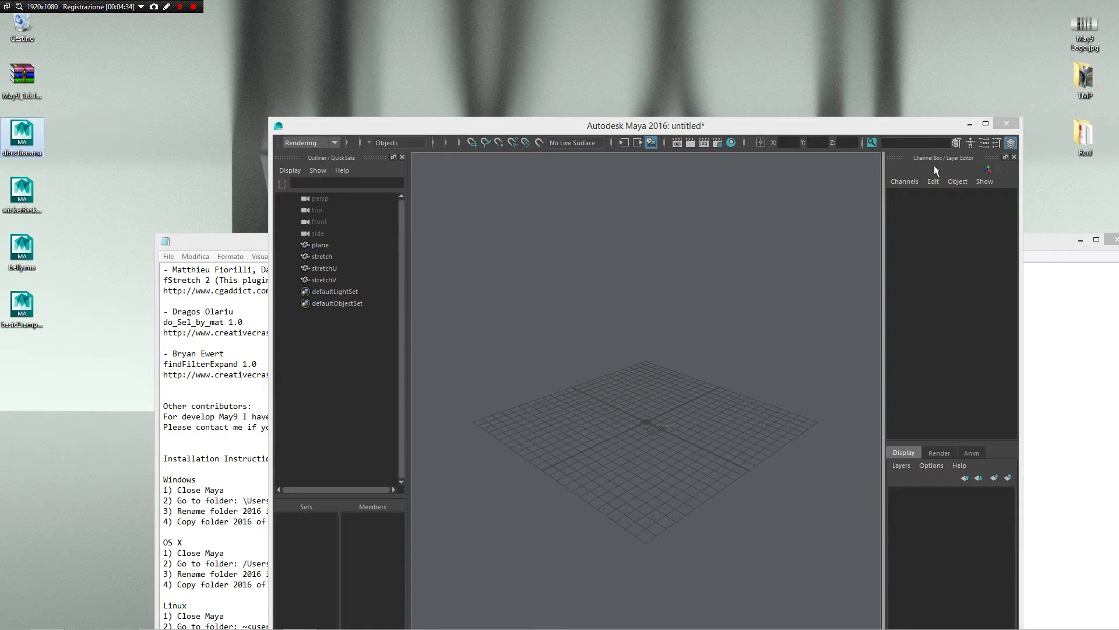
left_click(985, 124)
scroll(522, 244, "up", 5)
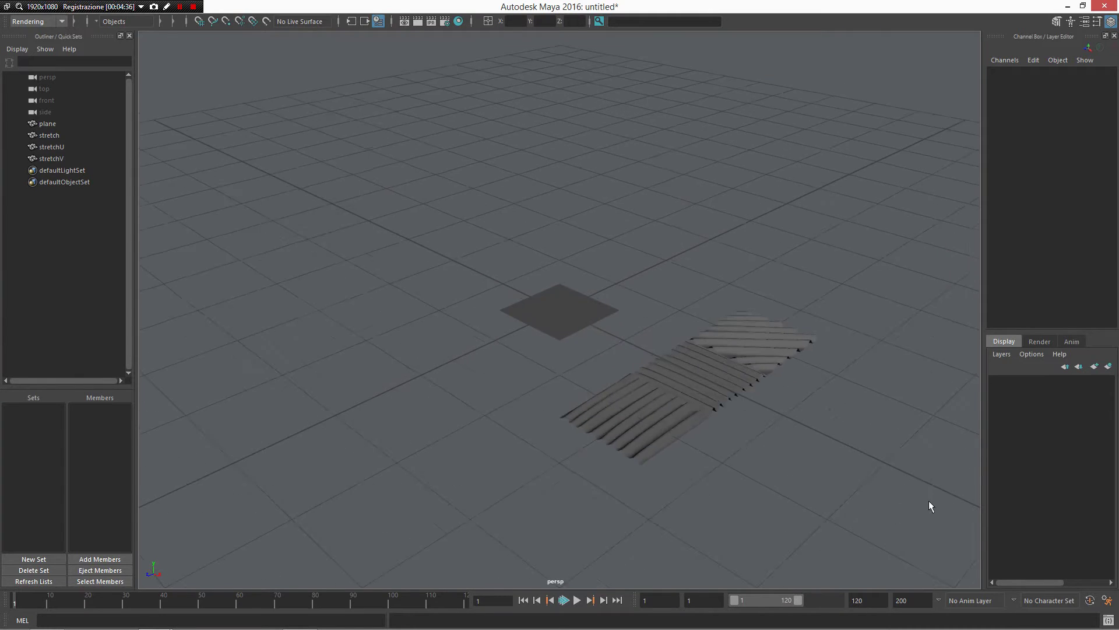
left_click_drag(929, 505, 570, 286, "alt")
left_click(570, 285)
View the samples from above and select stretch, stretchU and stretchV
mouse_move(615, 357)
left_mouse_down("alt")
mouse_move(605, 320)
mouse_move(667, 395)
mouse_move(635, 418)
left_mouse_up("alt")
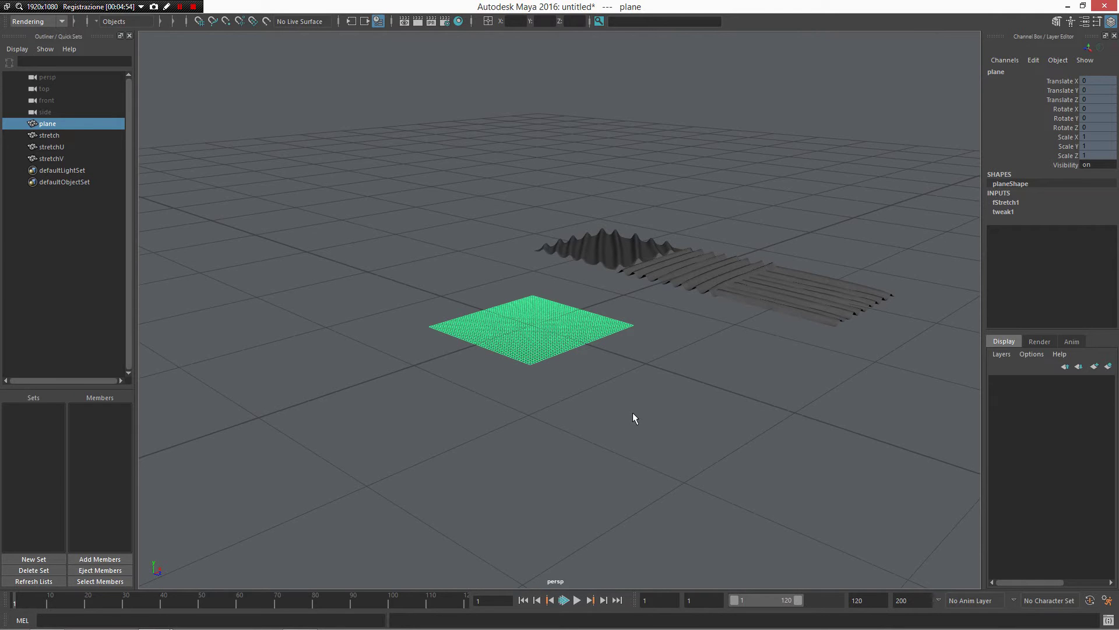
left_click_drag(633, 418, 712, 438, "alt")
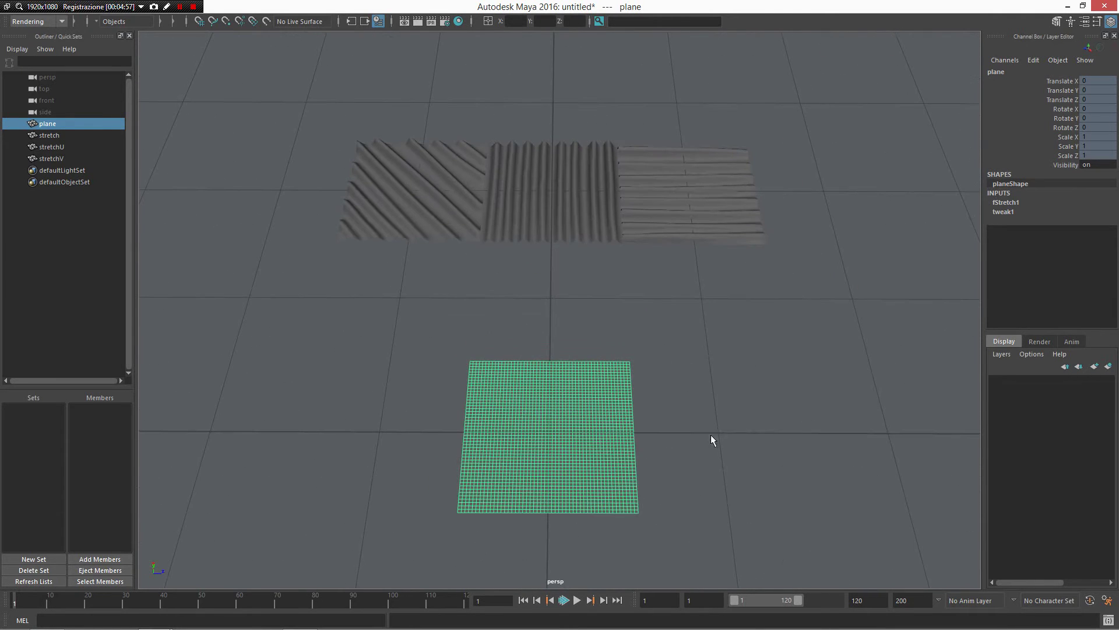
left_click(427, 180)
left_click(546, 183)
left_click(706, 194)
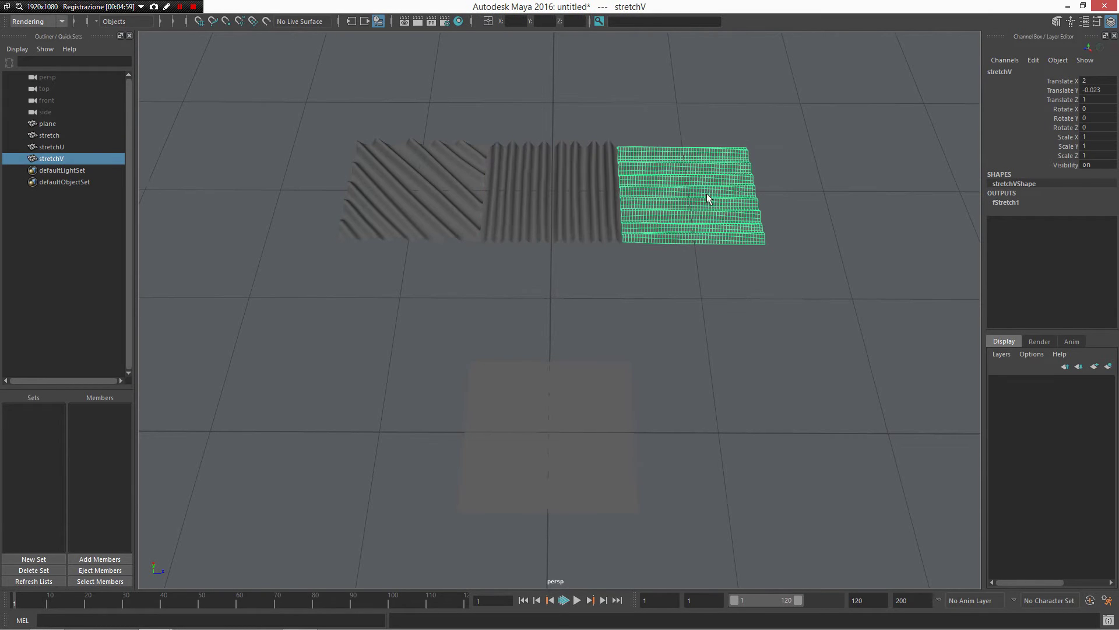
From a diagonal view, click through plane, stretch, stretchU and stretchV again
mouse_move(556, 195)
left_mouse_down("alt")
mouse_move(586, 184)
mouse_move(628, 348)
left_mouse_up("alt")
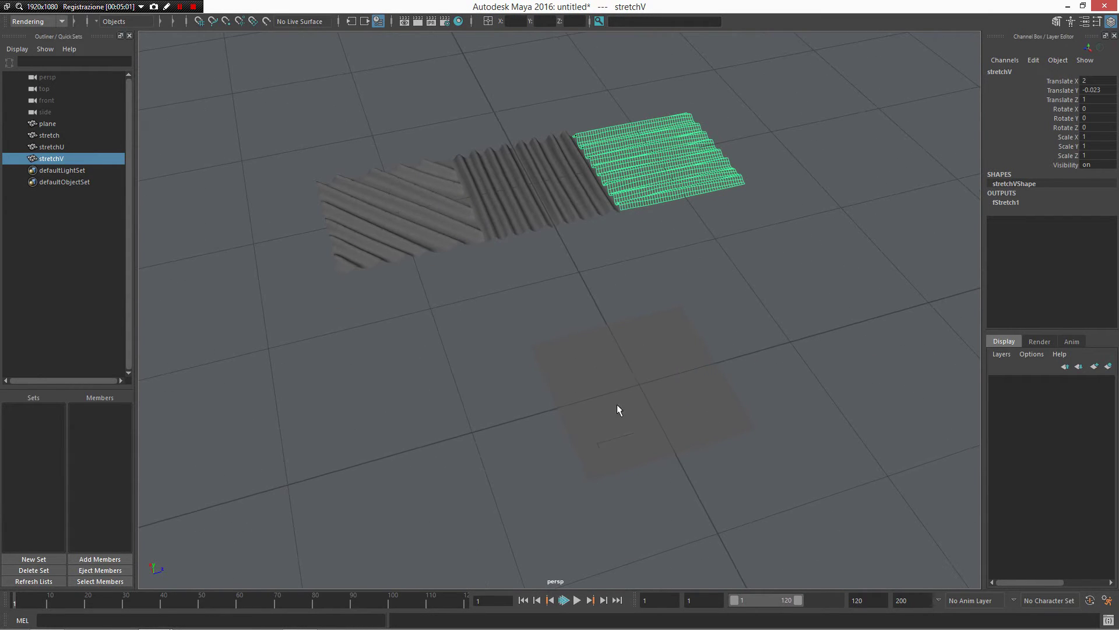
left_click(646, 369)
left_click(382, 230)
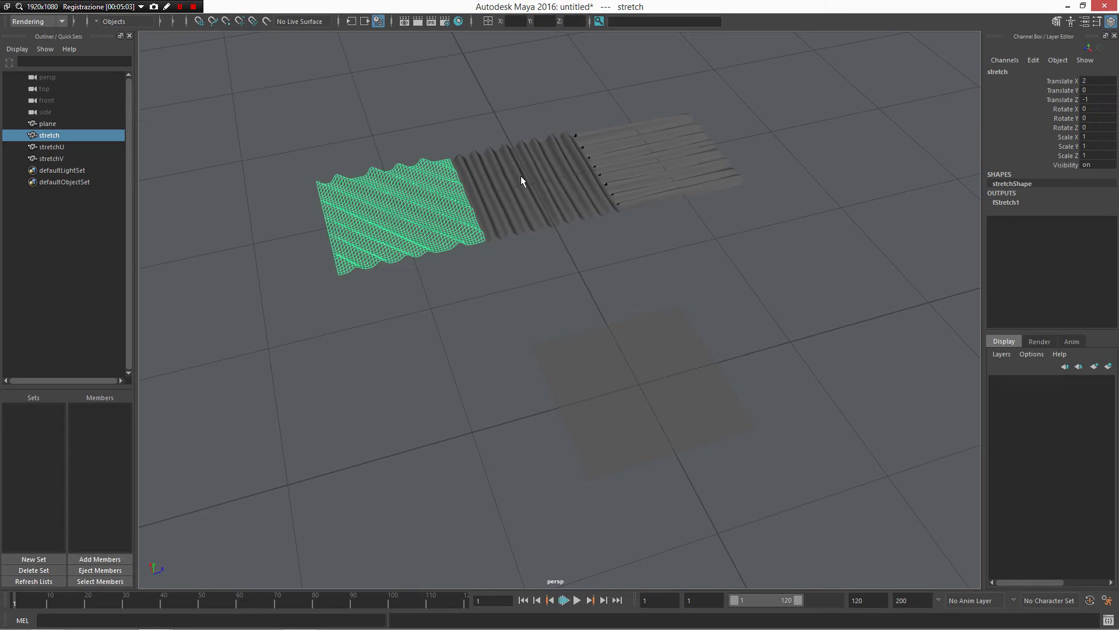
left_click(521, 177)
left_click(607, 177)
left_click(429, 208)
left_click_drag(417, 193, 474, 246, "alt")
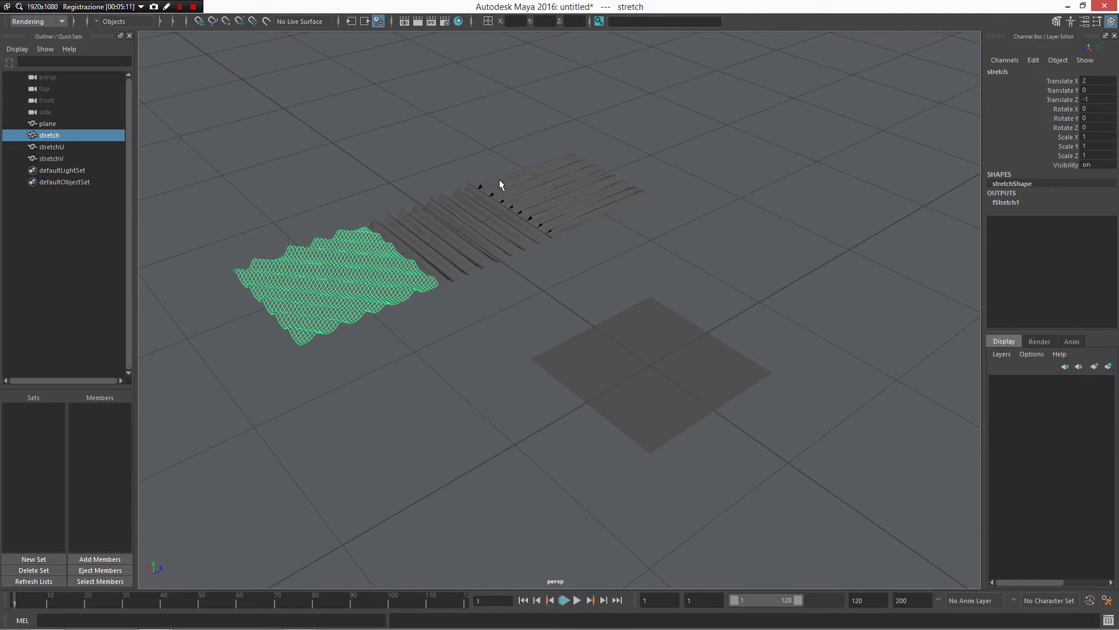
left_click(403, 242)
Put the flat plane in vertex mode and pull a soft-selected edge point into a tip
left_click(606, 180)
left_click(681, 406)
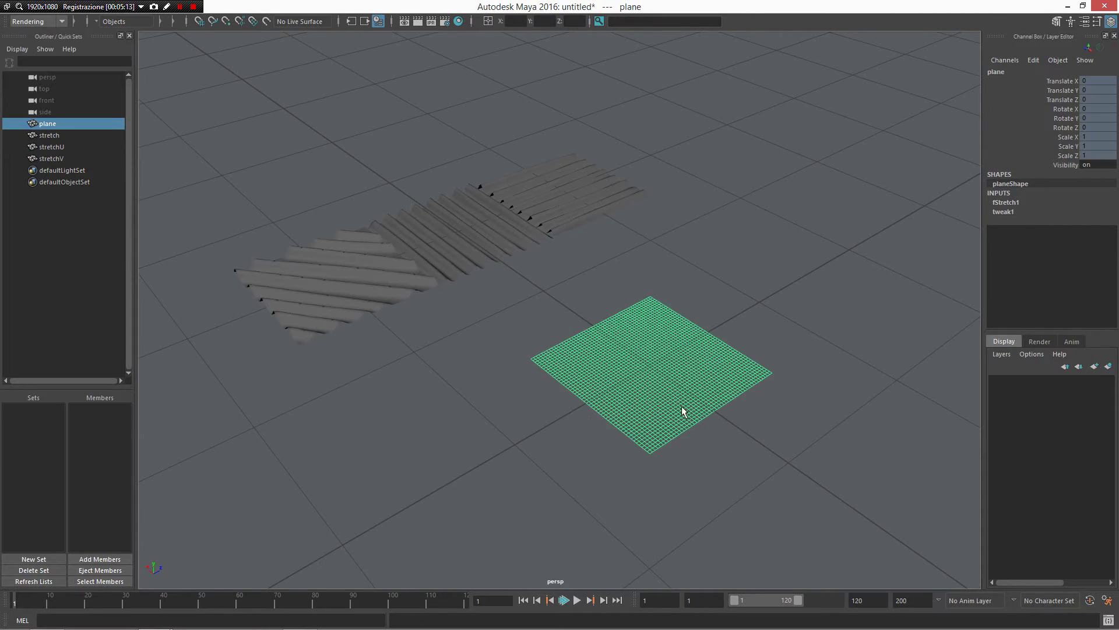
right_click(682, 296)
right_click_drag(587, 314, 626, 296)
left_click(709, 412)
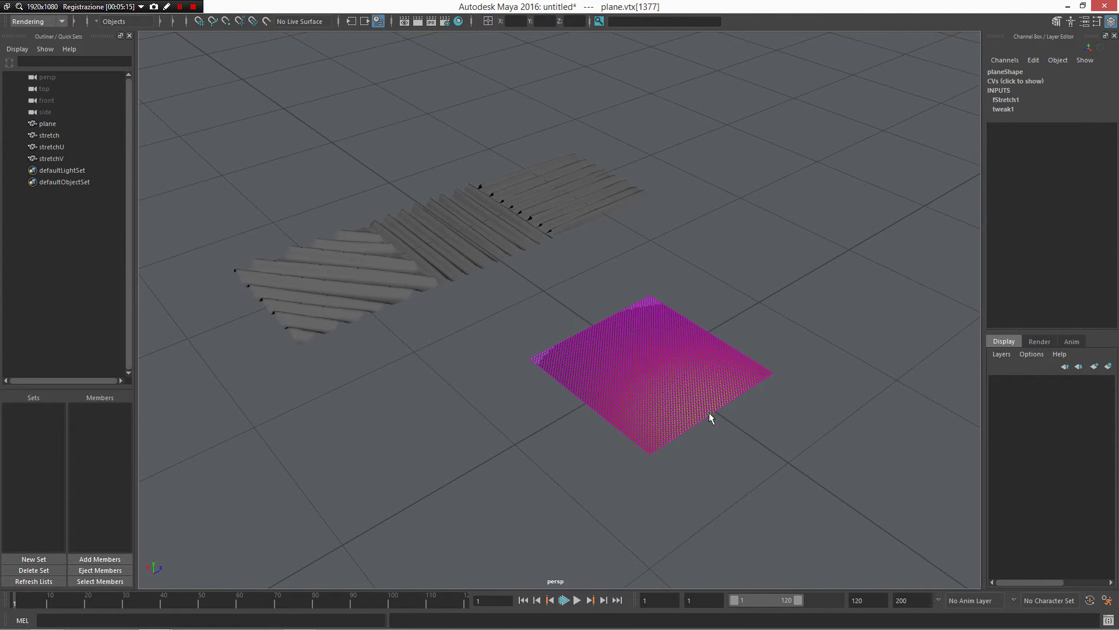
key("b")
middle_click_drag(709, 409, 642, 397)
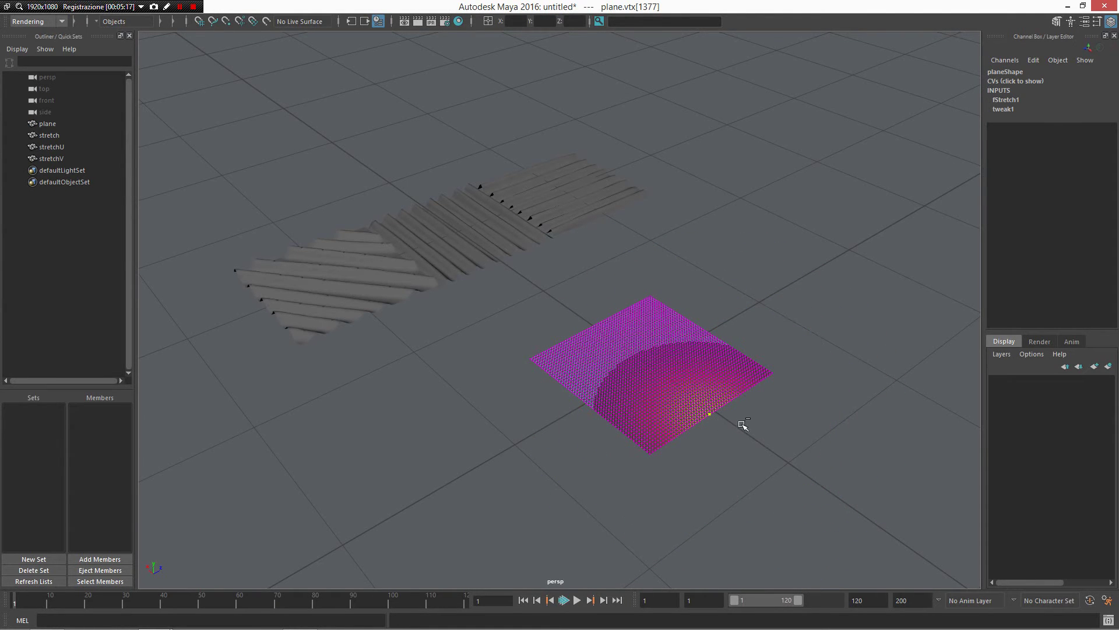
key("w")
left_click_drag(688, 402, 795, 454)
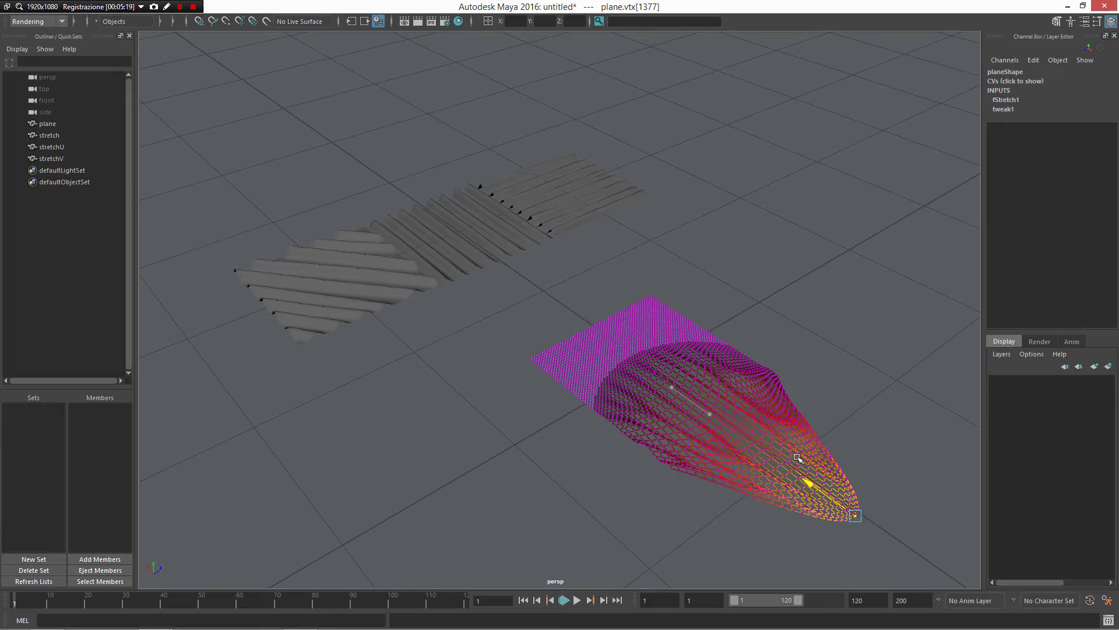
Orbit around and pull the stretched tip further out
left_click_drag(712, 425, 745, 324, "alt")
left_click(554, 525)
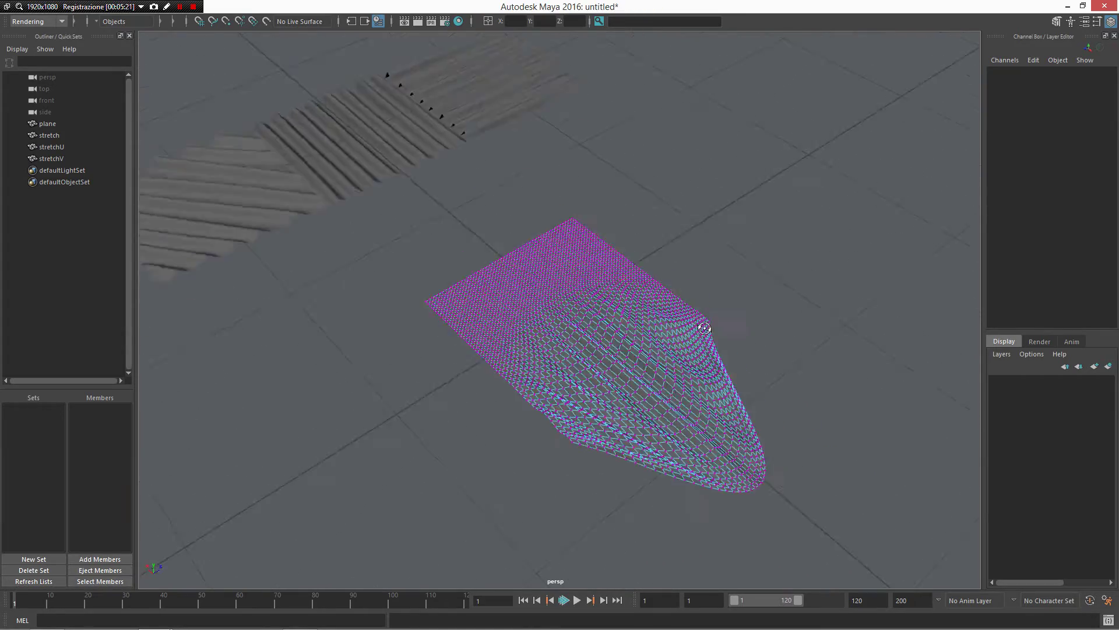
mouse_move(554, 525)
left_mouse_down("alt")
mouse_move(656, 278)
mouse_move(590, 252)
mouse_move(644, 302)
mouse_move(635, 301)
left_mouse_up("alt")
left_click(665, 300)
left_click_drag(702, 359, 806, 400)
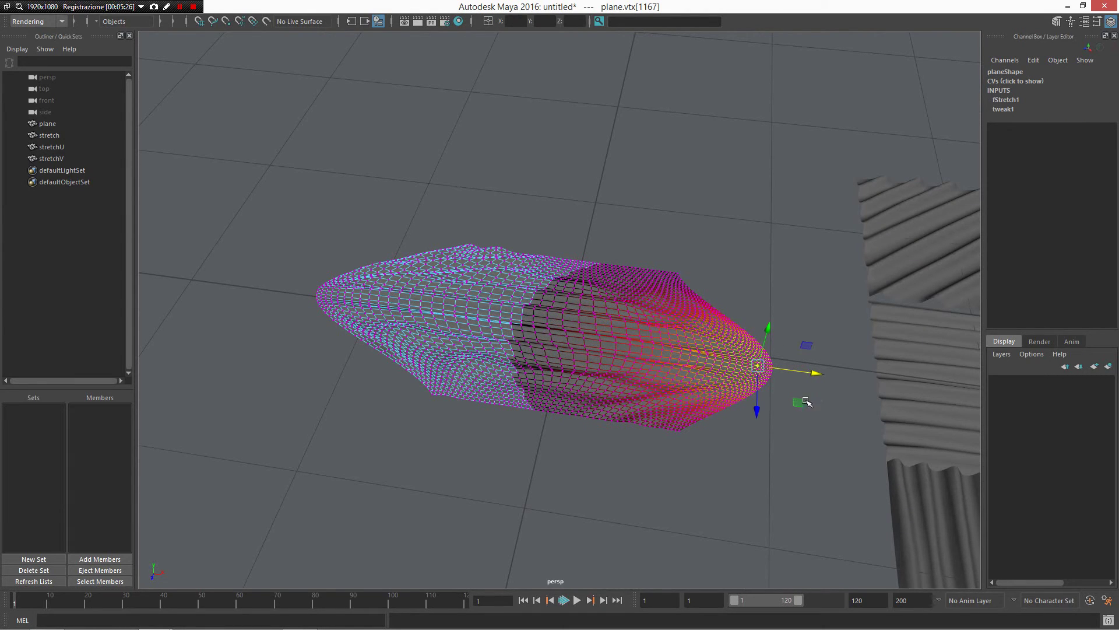
Fold the plane's middle point, then return to Object Mode to view the wrinkled sheet
left_click(547, 412)
mouse_move(547, 411)
left_mouse_down("alt")
mouse_move(419, 392)
mouse_move(463, 379)
mouse_move(508, 409)
mouse_move(530, 342)
mouse_move(482, 369)
mouse_move(500, 333)
mouse_move(616, 261)
mouse_move(525, 303)
mouse_move(670, 307)
mouse_move(446, 113)
mouse_move(342, 318)
mouse_move(283, 395)
mouse_move(385, 379)
left_mouse_up("alt")
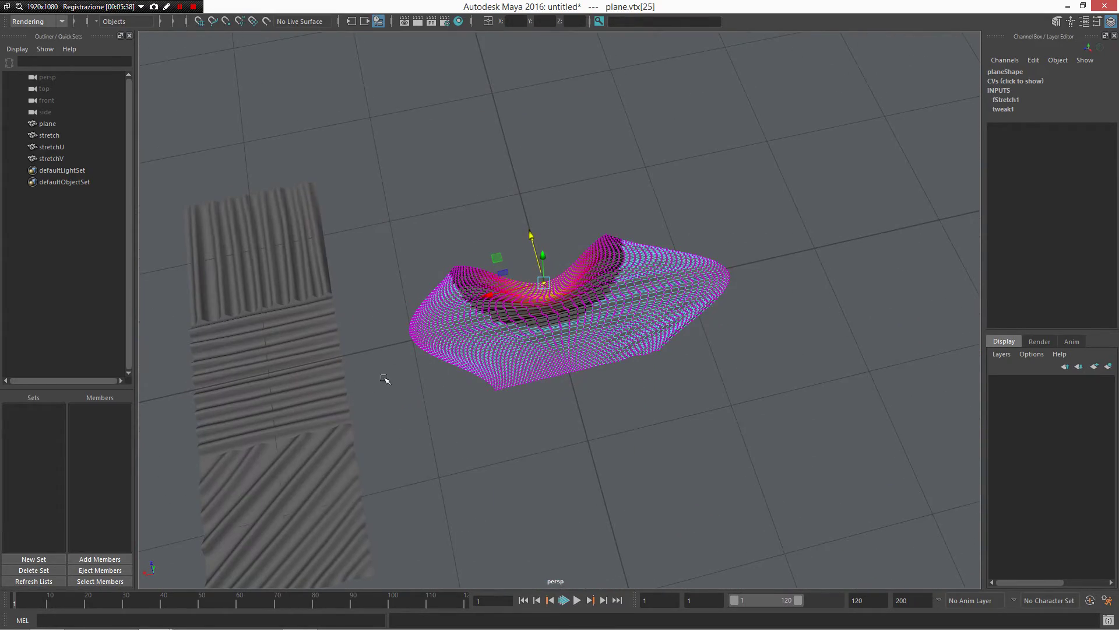
left_click(562, 338)
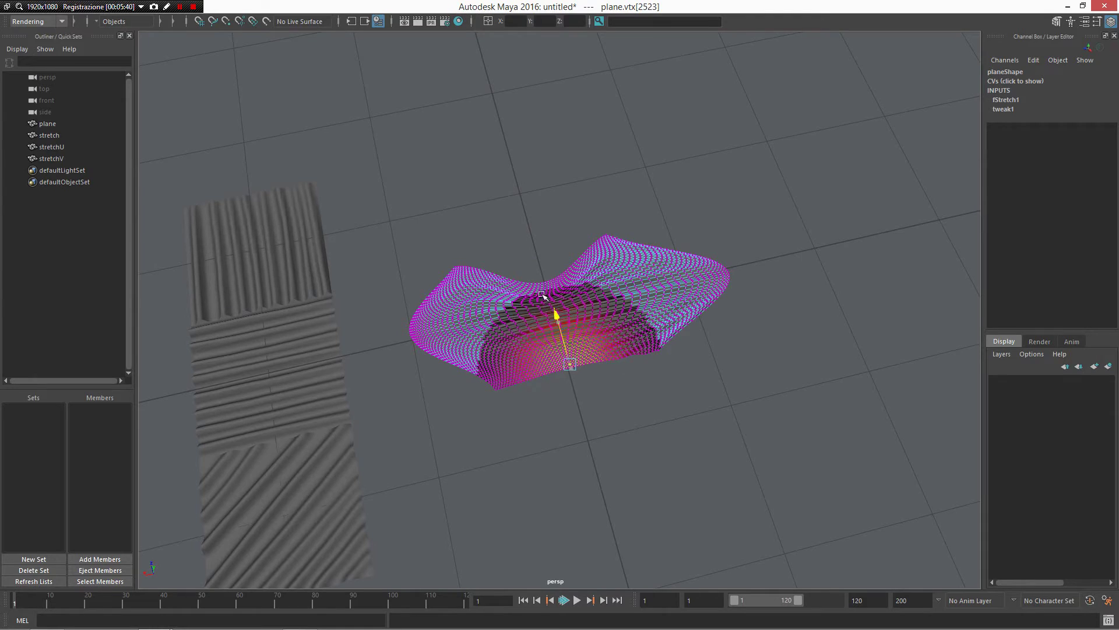
left_click_drag(563, 339, 545, 274)
key("f")
right_click_drag(623, 311, 713, 225)
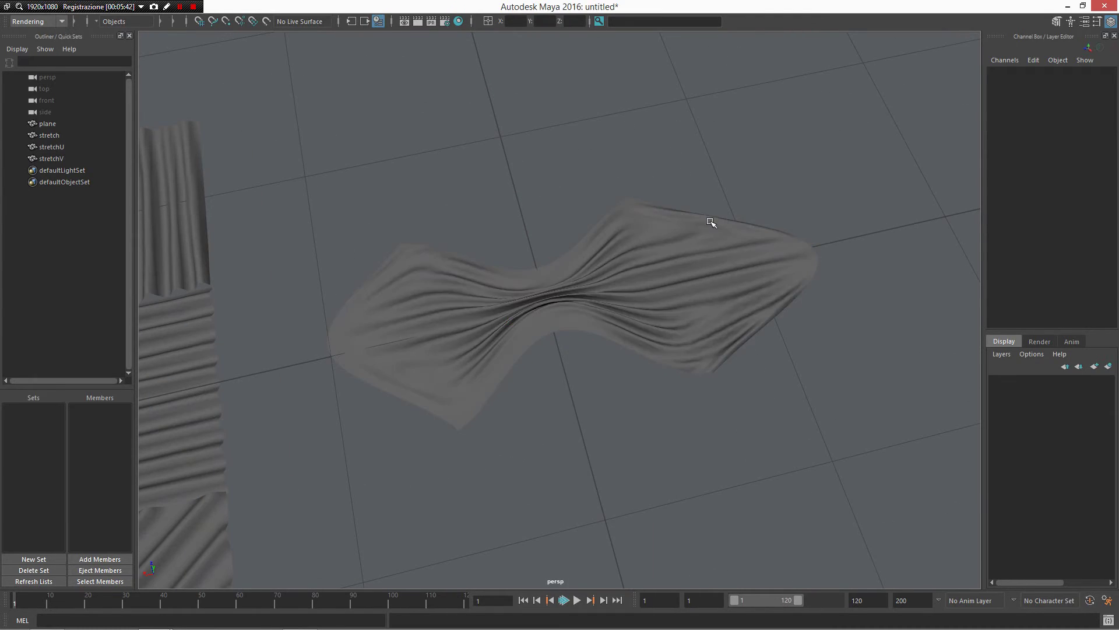
left_click(713, 225)
mouse_move(549, 124)
left_mouse_down("alt")
mouse_move(659, 252)
mouse_move(560, 278)
mouse_move(550, 352)
mouse_move(559, 283)
mouse_move(643, 248)
mouse_move(699, 257)
mouse_move(682, 303)
mouse_move(600, 245)
mouse_move(549, 254)
mouse_move(554, 307)
mouse_move(607, 262)
mouse_move(567, 280)
mouse_move(558, 314)
left_mouse_up("alt")
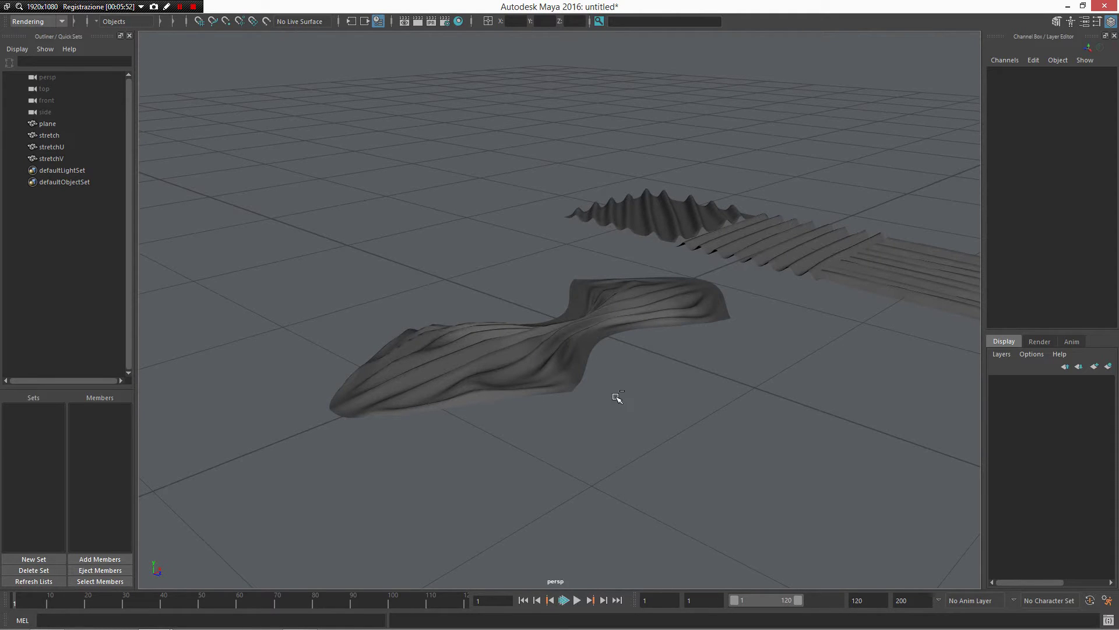
key("ctrl+n")
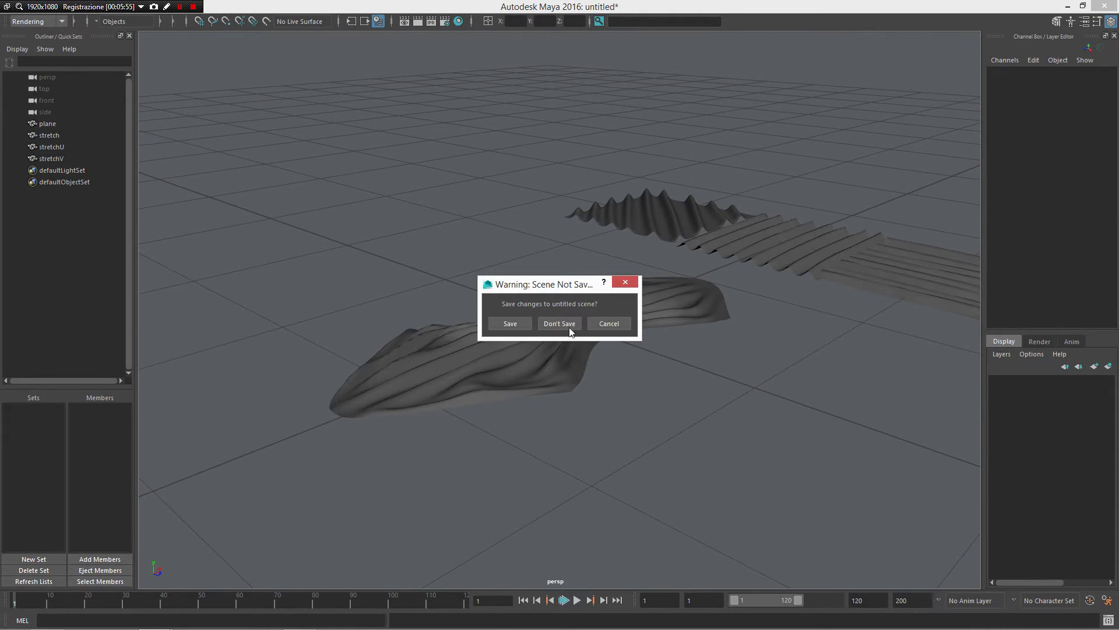
Discard the wrinkled-plane scene and open wickerBasket.ma in a maximized Maya window
left_click(570, 329)
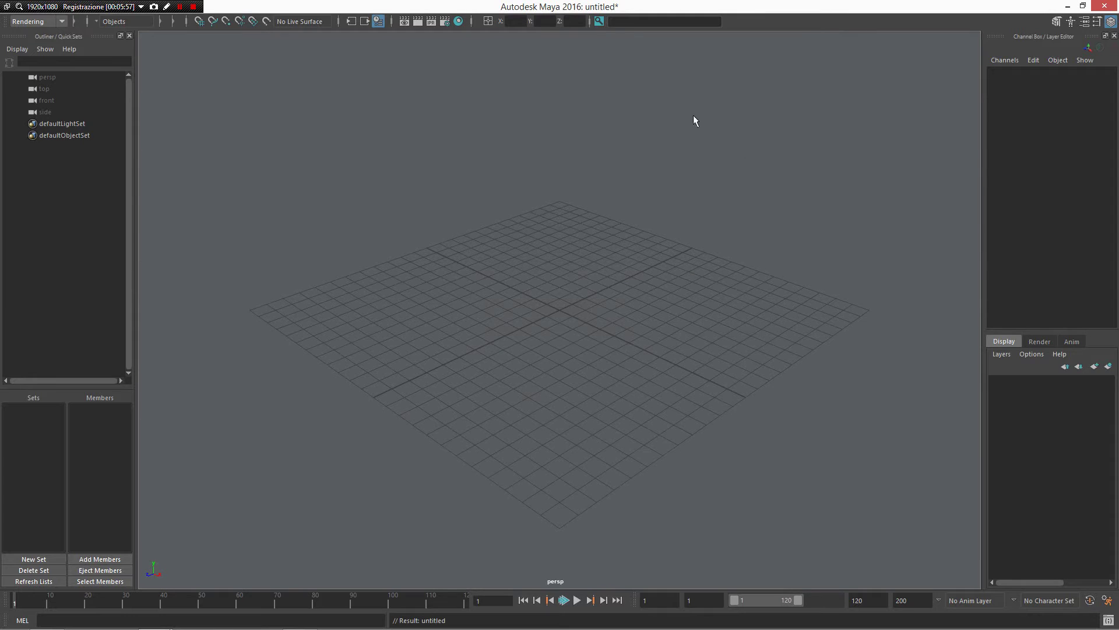
left_click_drag(657, 6, 733, 144)
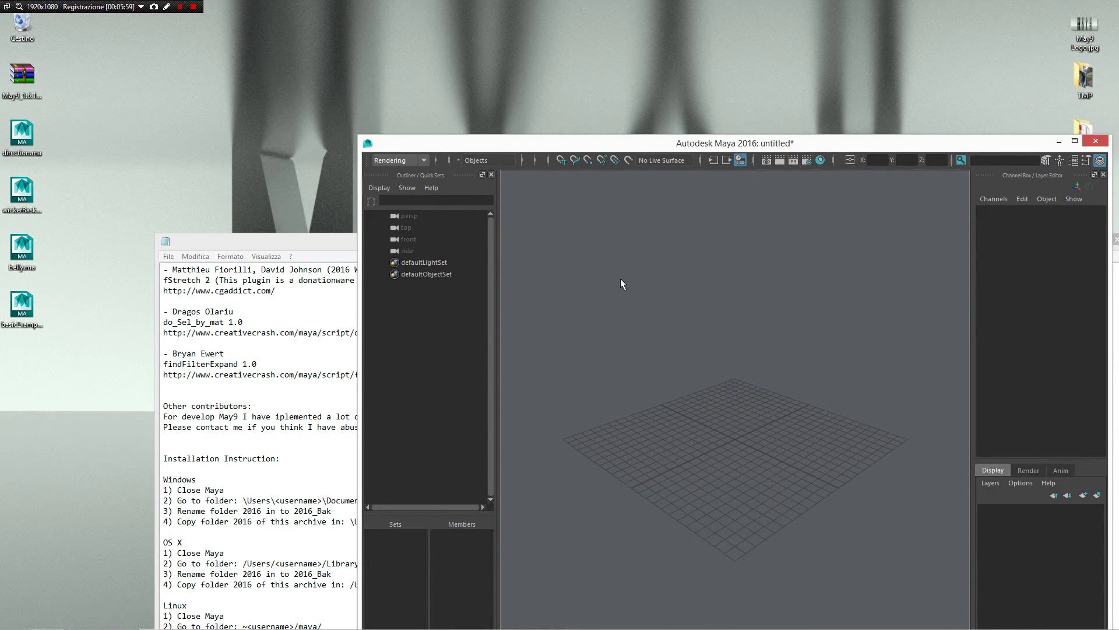
double_click(36, 198)
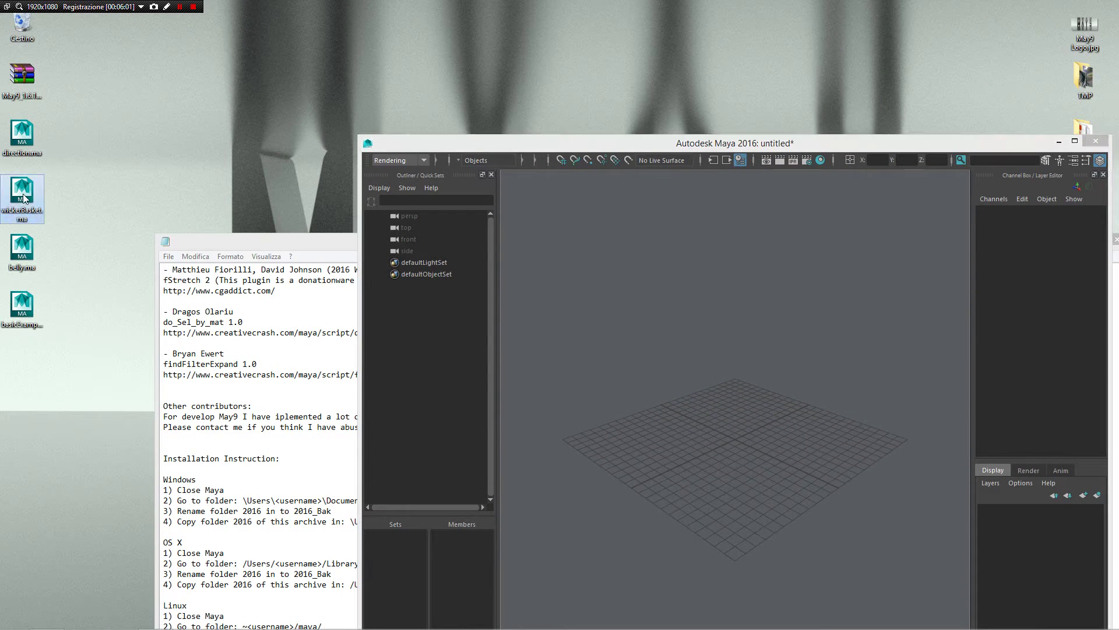
left_click(1076, 143)
Zoom and orbit to a top-down view of the whole weave, clearing the selection
right_click_drag(791, 400, 575, 257, "alt")
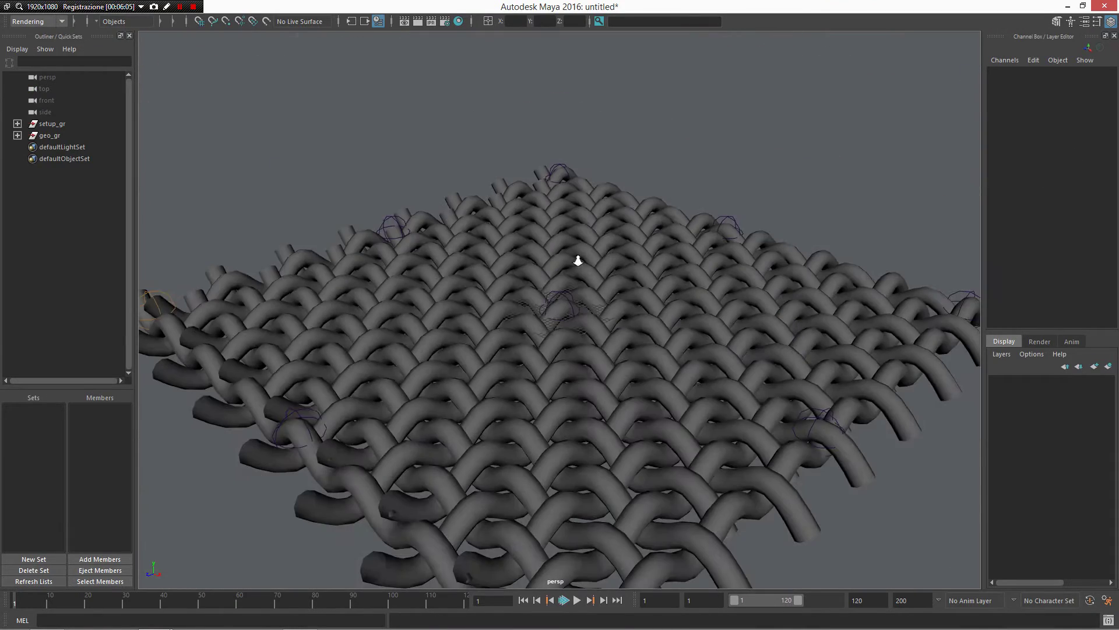
mouse_move(574, 257)
left_mouse_down("alt")
mouse_move(675, 237)
mouse_move(684, 313)
mouse_move(670, 273)
left_mouse_up("alt")
right_click_drag(671, 273, 667, 310, "alt")
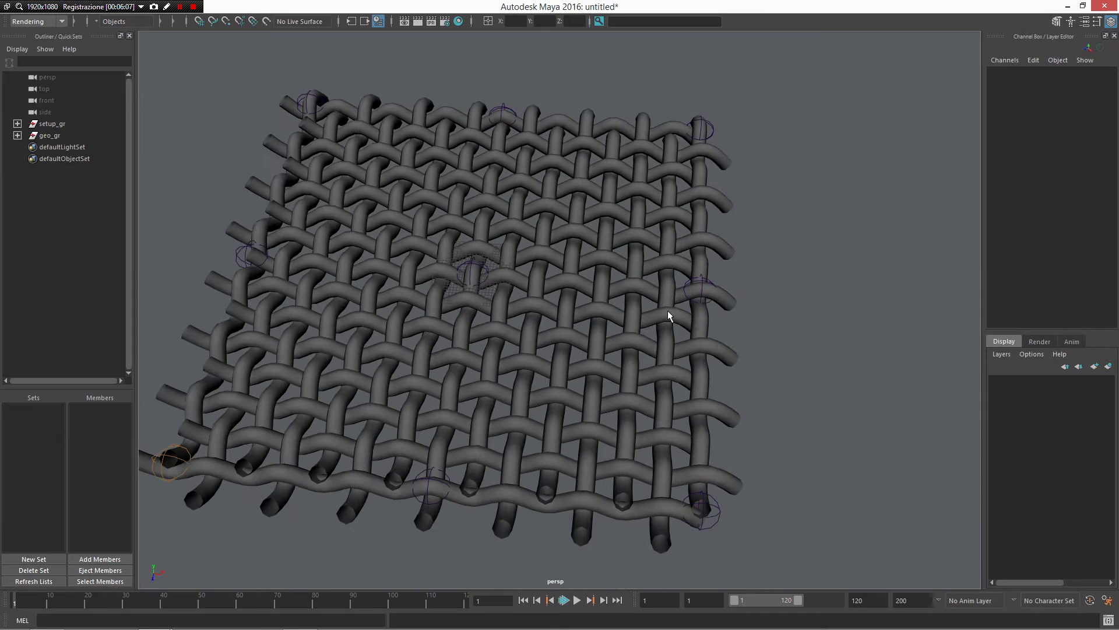
left_click_drag(667, 310, 720, 285, "alt")
left_click(720, 285)
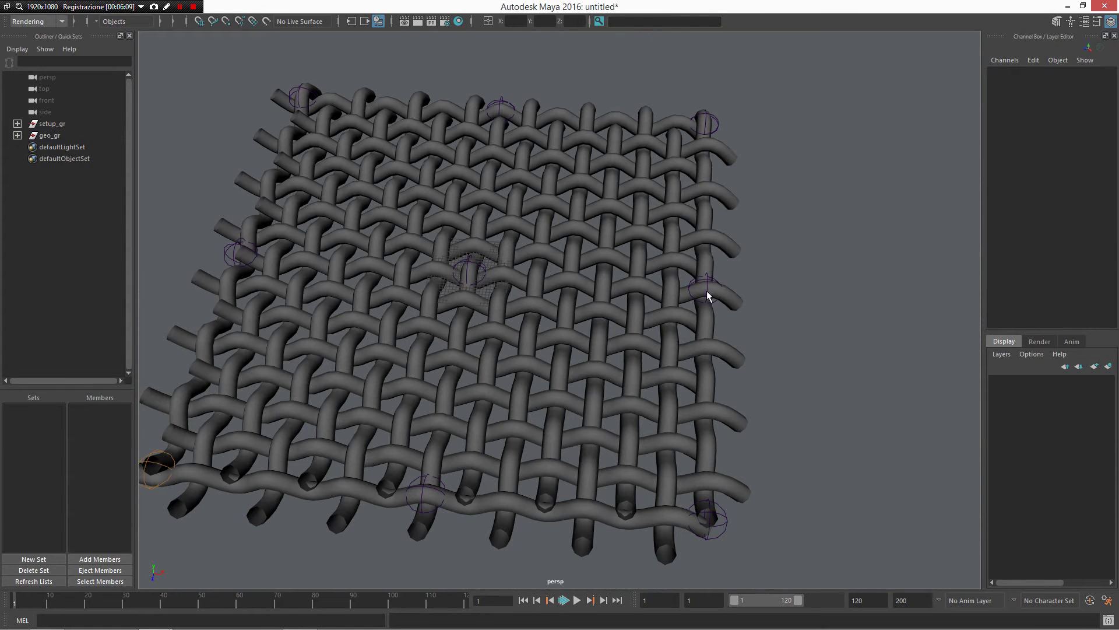
Drag joint wicker_jts_8 back and forth with the Move tool to stretch the weave
left_click(714, 301)
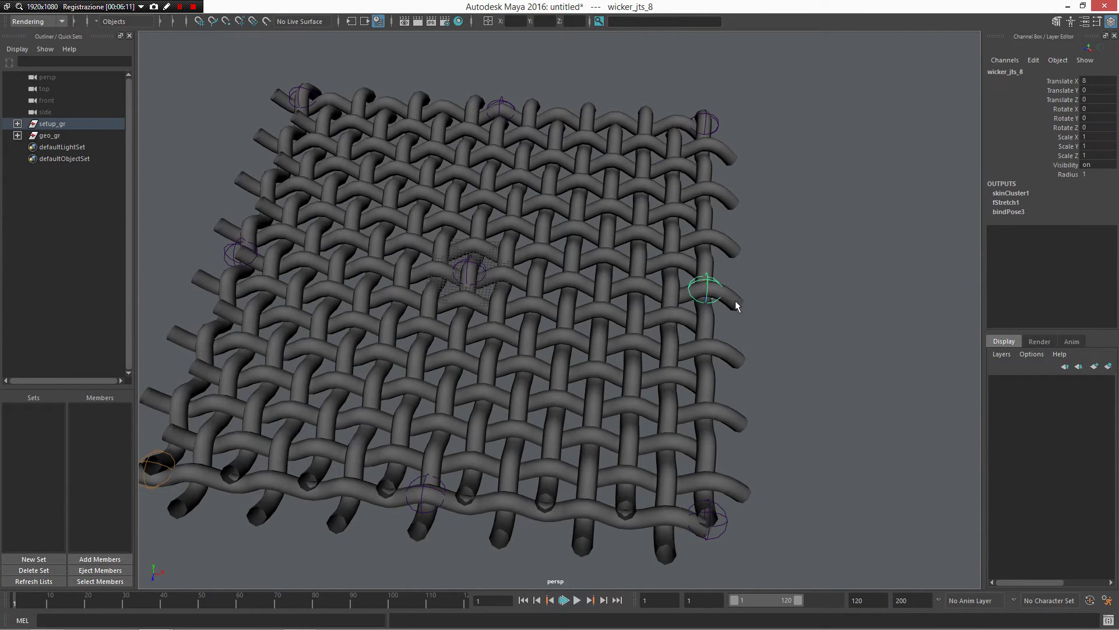
scroll(733, 266, "down", 2)
key("w")
mouse_move(671, 296)
left_mouse_down()
mouse_move(745, 309)
mouse_move(782, 302)
mouse_move(571, 306)
mouse_move(636, 298)
left_mouse_up()
mouse_move(762, 299)
left_mouse_down()
mouse_move(849, 303)
mouse_move(600, 287)
mouse_move(804, 302)
left_mouse_up()
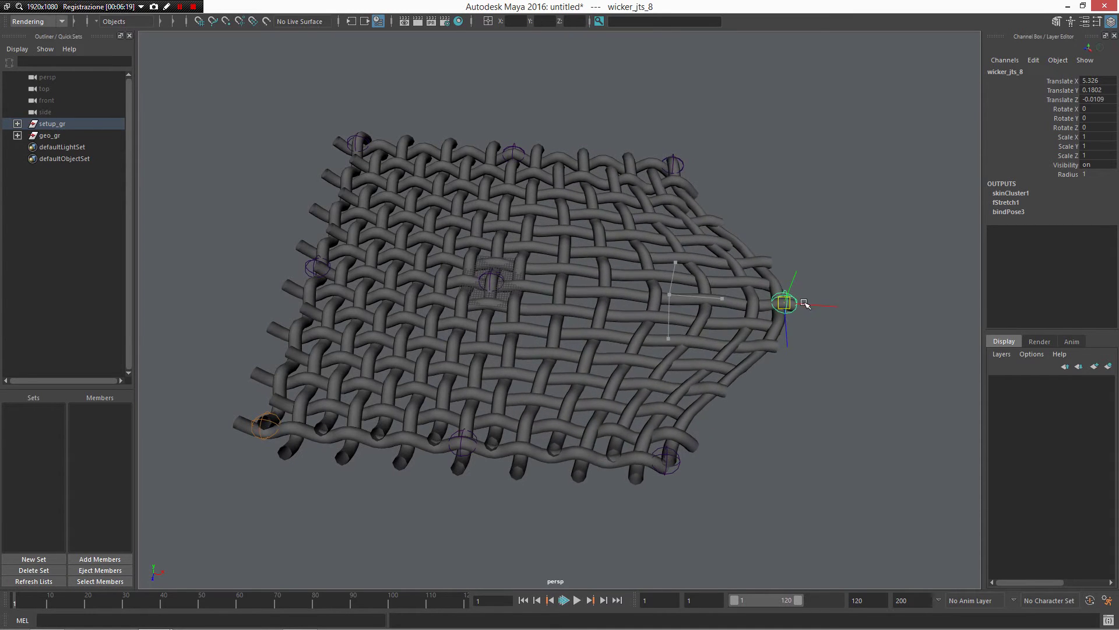
mouse_move(720, 292)
left_mouse_down()
mouse_move(624, 294)
mouse_move(799, 299)
mouse_move(596, 290)
mouse_move(670, 272)
mouse_move(694, 240)
mouse_move(732, 333)
mouse_move(689, 323)
mouse_move(682, 237)
mouse_move(694, 220)
left_mouse_up()
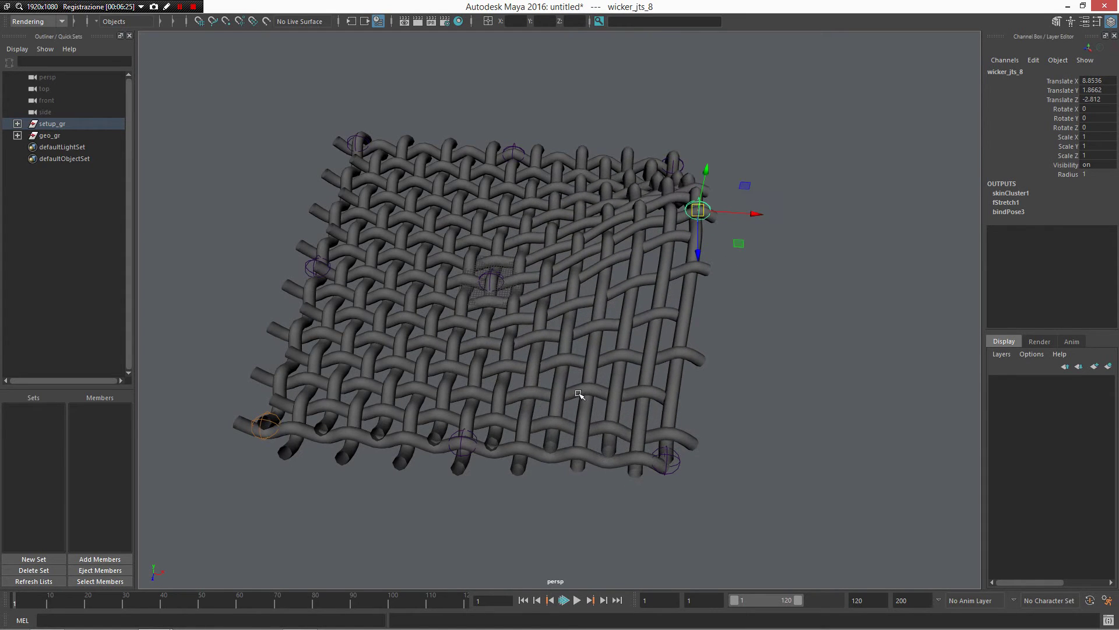
Drag corner joints wicker_jts_1 and wicker_jts_0 to bend the weave, then request a new scene
left_click(679, 463)
mouse_move(670, 484)
left_mouse_down()
mouse_move(800, 555)
mouse_move(619, 471)
mouse_move(547, 393)
mouse_move(553, 427)
left_mouse_up()
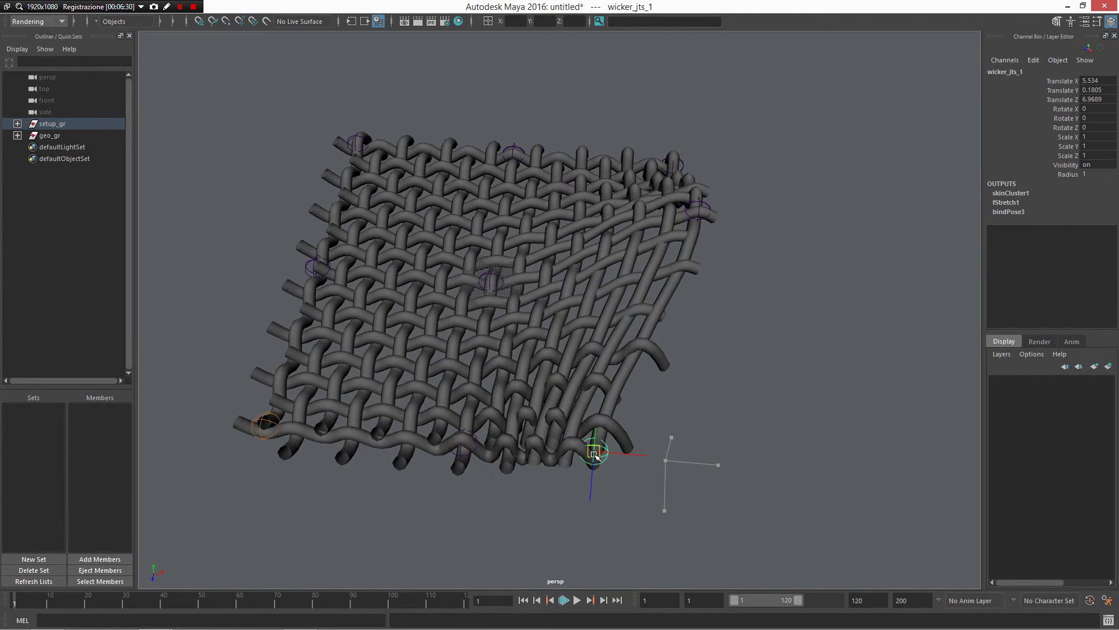
left_click(270, 428)
mouse_move(250, 399)
left_mouse_down()
mouse_move(245, 242)
mouse_move(282, 401)
mouse_move(297, 386)
left_mouse_up()
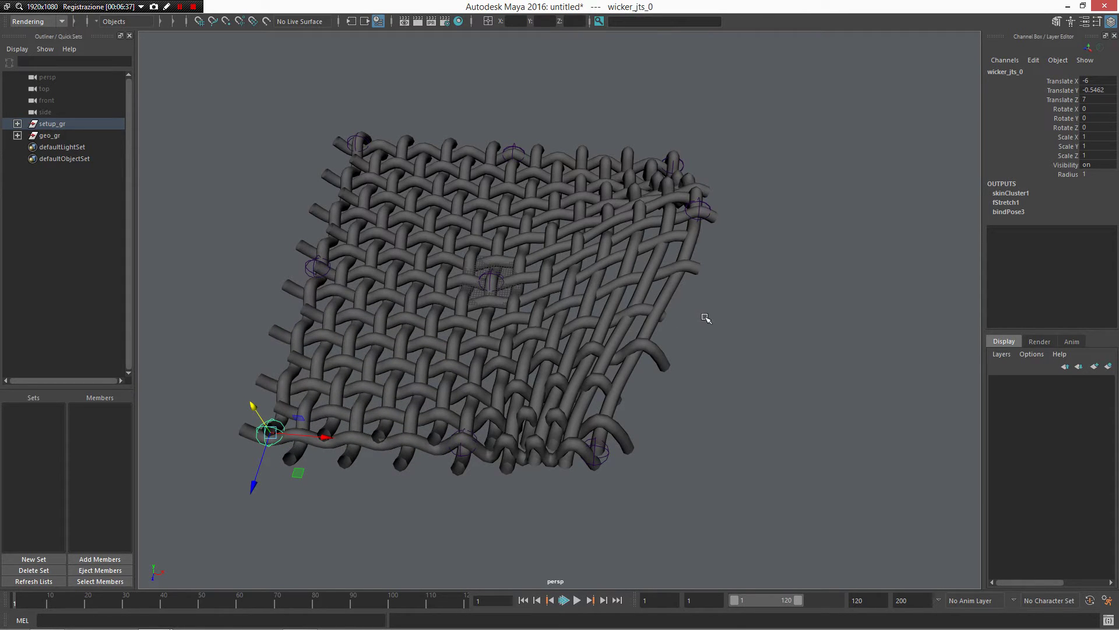
key("ctrl+n")
Discard the wicker scene, load belly.ma from the desktop and maximize Maya
left_click(579, 323)
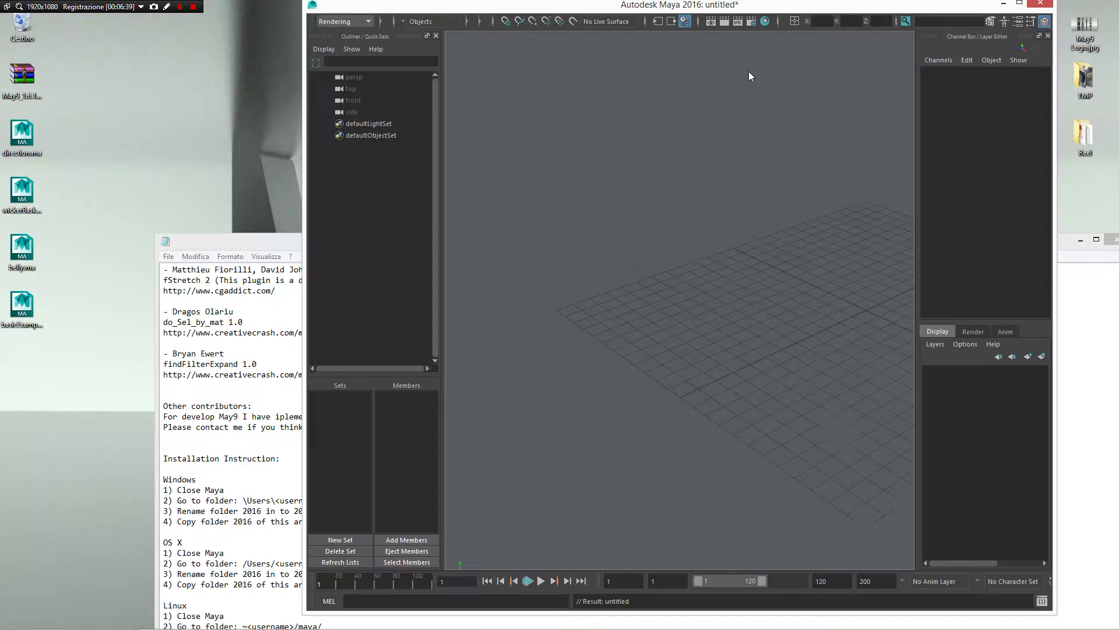
left_click_drag(628, 5, 748, 121)
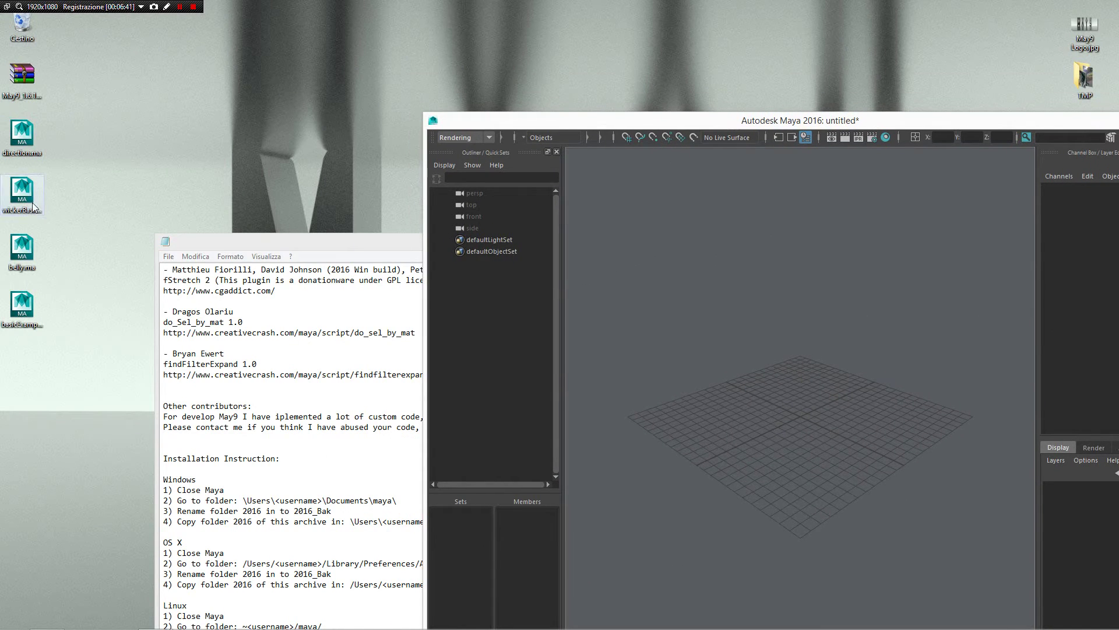
left_click(26, 248)
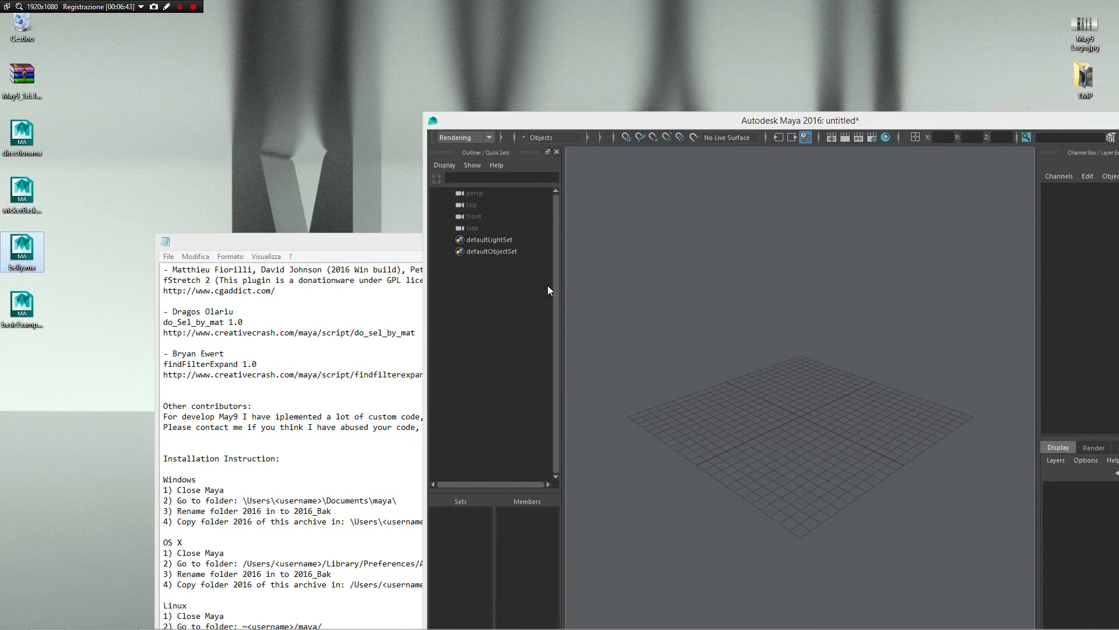
left_click_drag(29, 250, 807, 399)
double_click(592, 122)
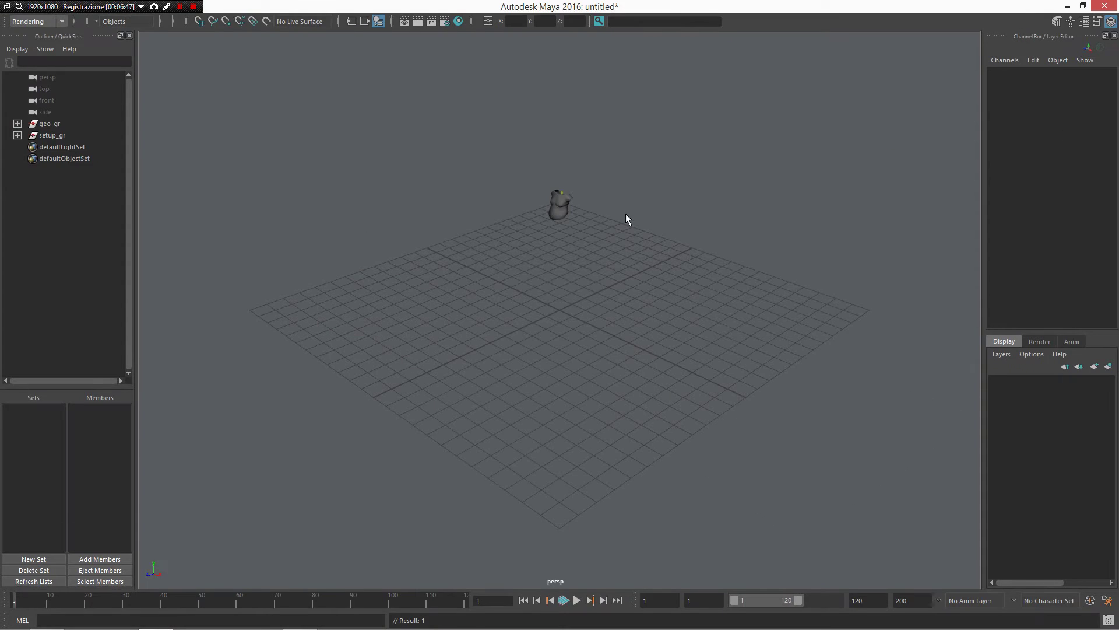
Frame the belly mesh, orbit to a front view and select the spine_jts_2 joint
mouse_move(624, 214)
left_mouse_down("alt")
mouse_move(630, 304)
mouse_move(695, 507)
left_mouse_up("alt")
scroll(695, 507, "up", 3)
left_click(707, 467)
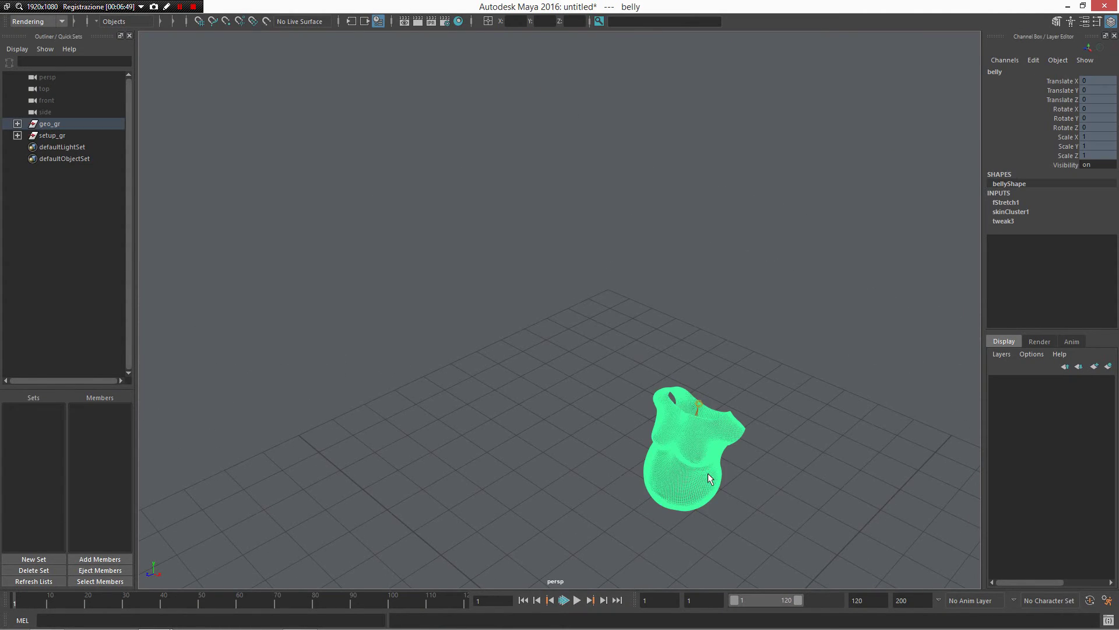
key("f")
left_click(648, 369)
mouse_move(648, 369)
left_mouse_down("alt")
mouse_move(732, 305)
mouse_move(590, 264)
left_mouse_up("alt")
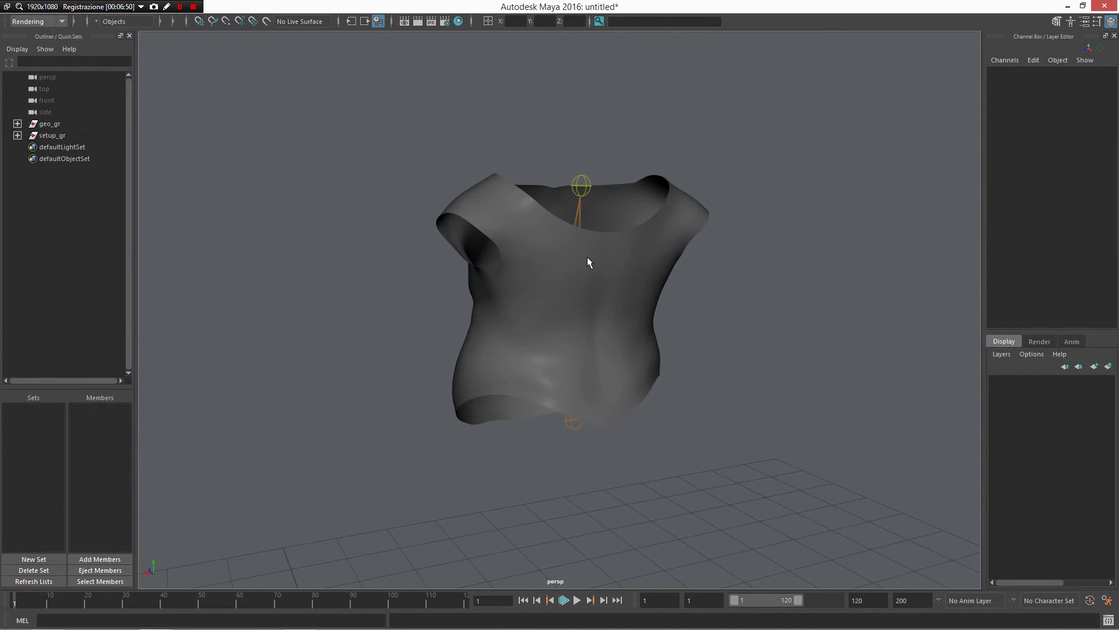
left_click(579, 187)
mouse_move(579, 187)
left_mouse_down("alt")
mouse_move(682, 302)
mouse_move(690, 330)
mouse_move(819, 308)
mouse_move(700, 242)
left_mouse_up("alt")
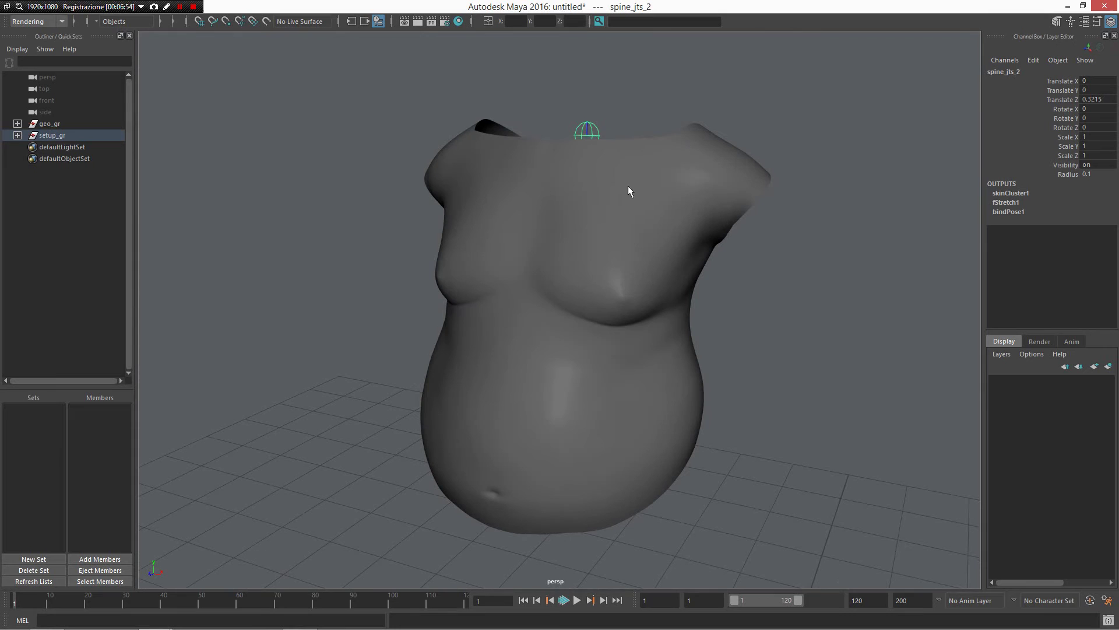
Twist spine_jts_2 with the Rotate tool so the chest tilts over the belly, viewed three-quarter
key("e")
mouse_move(622, 249)
left_mouse_down()
mouse_move(594, 229)
mouse_move(487, 312)
mouse_move(746, 298)
left_mouse_up()
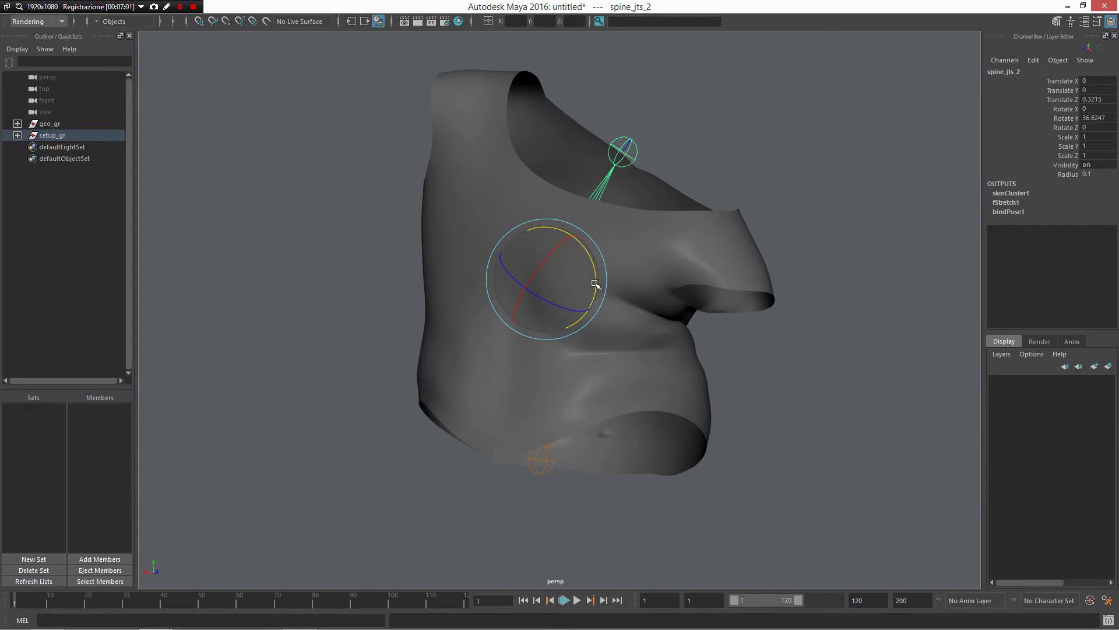
left_click_drag(598, 281, 593, 288)
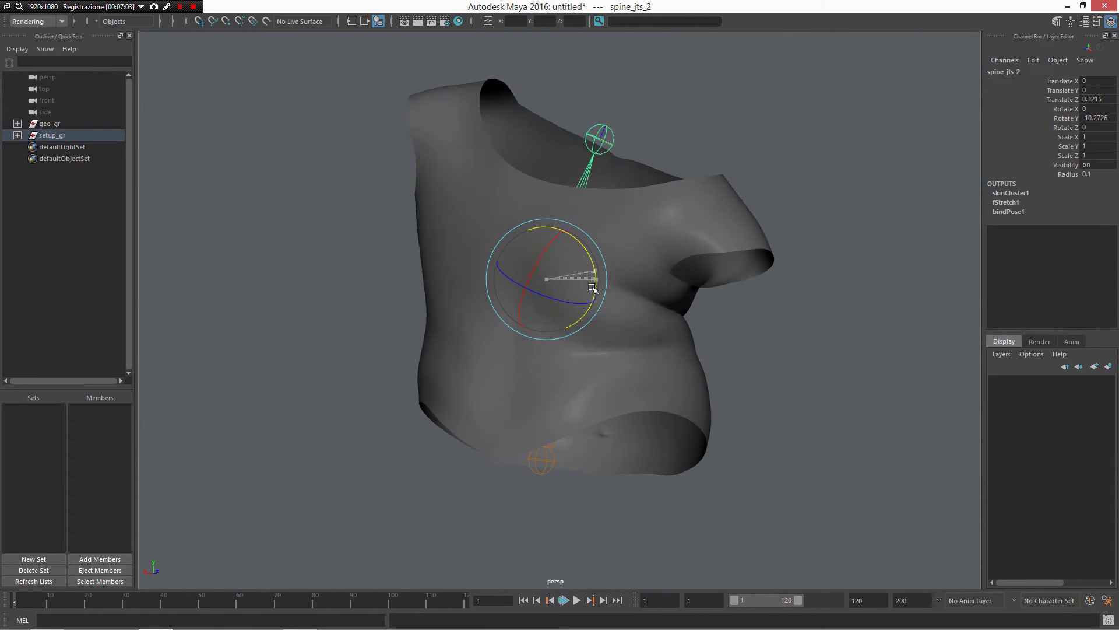
mouse_move(675, 336)
left_mouse_down("alt")
mouse_move(600, 370)
mouse_move(654, 383)
mouse_move(569, 327)
mouse_move(555, 280)
mouse_move(474, 295)
mouse_move(540, 282)
mouse_move(565, 302)
mouse_move(536, 262)
mouse_move(562, 303)
mouse_move(549, 293)
mouse_move(530, 194)
mouse_move(561, 302)
mouse_move(547, 288)
mouse_move(717, 383)
mouse_move(578, 341)
left_mouse_up("alt")
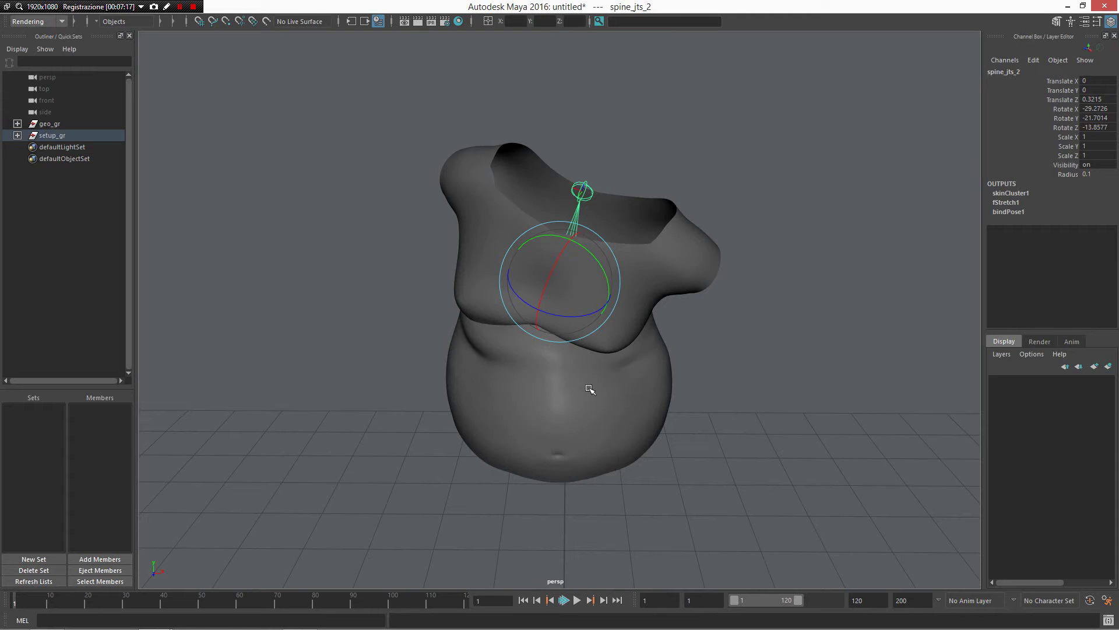
Start a new scene without saving the belly and smooth a polygon cube into a sphere
key("ctrl+n")
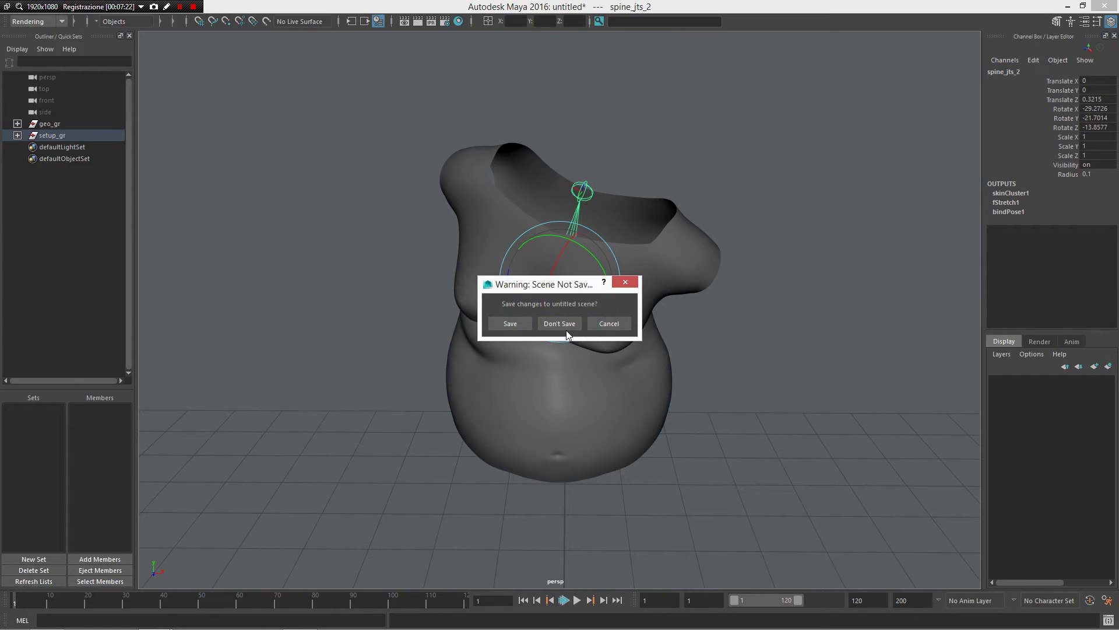
left_click(561, 325)
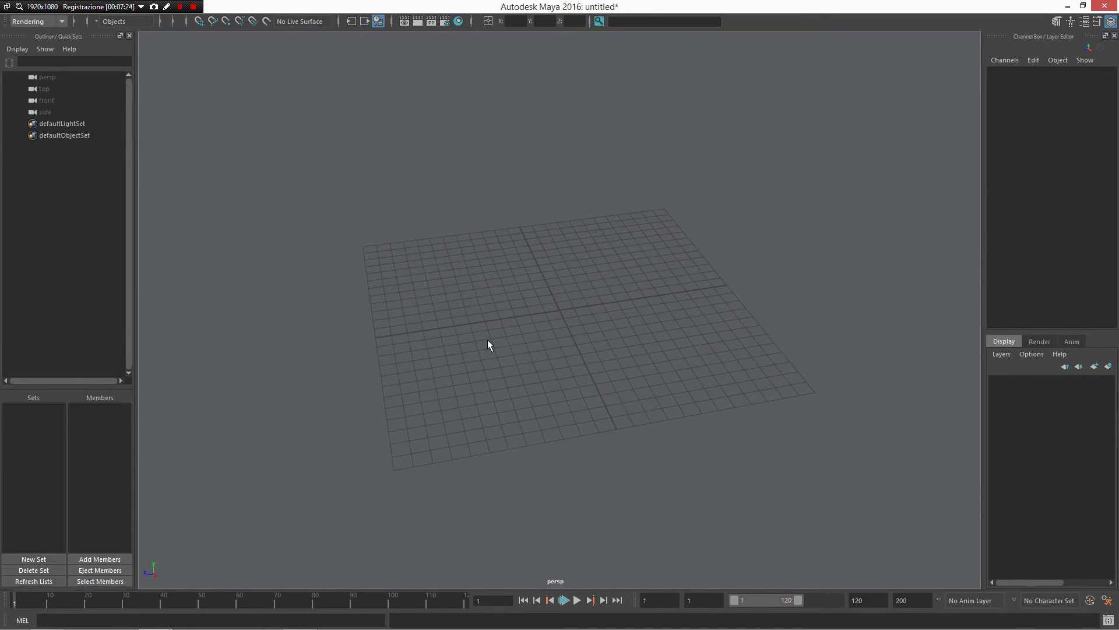
mouse_move(487, 339)
right_mouse_down("shift")
mouse_move(469, 292)
mouse_move(550, 288)
right_mouse_up("shift")
mouse_move(519, 320)
left_mouse_down("alt")
mouse_move(508, 283)
mouse_move(487, 293)
left_mouse_up("alt")
right_click_drag(487, 288, 488, 320, "shift")
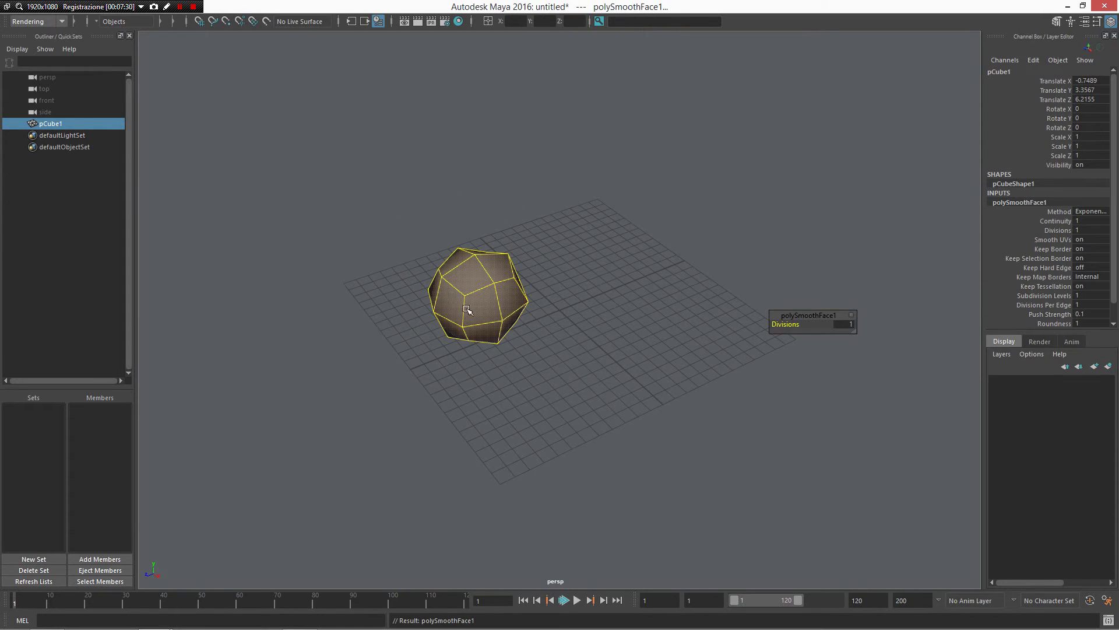
mouse_move(786, 320)
left_mouse_down()
mouse_move(808, 328)
mouse_move(607, 290)
left_mouse_up()
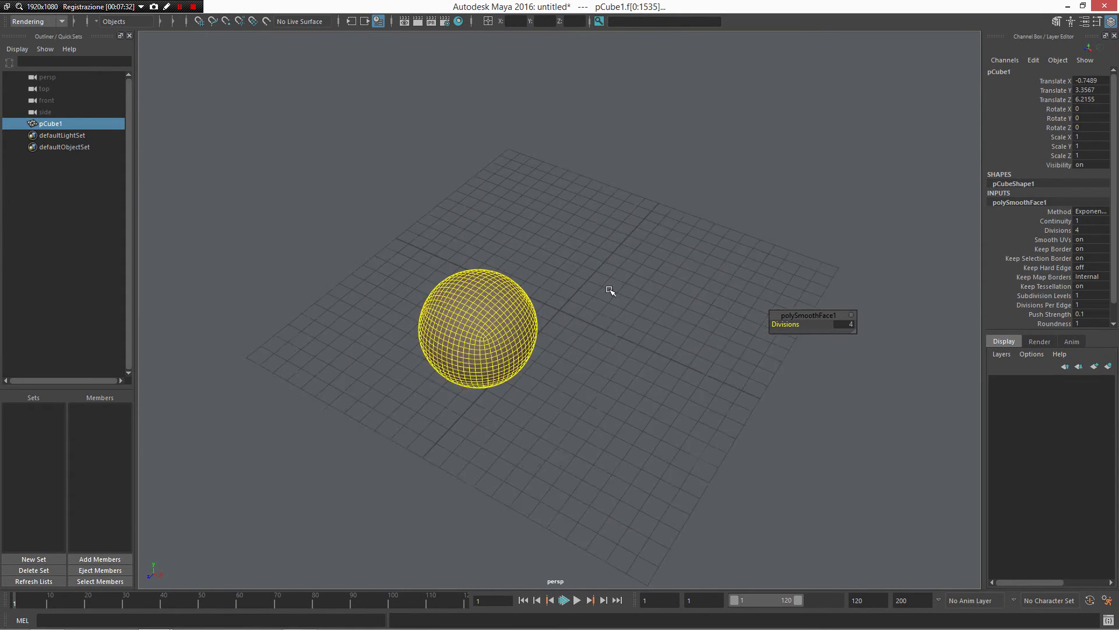
Freeze the sphere and clear its history, then duplicate it and move the copy right and up
left_click(441, 353)
key("alt+shift+d")
mouse_move(500, 312)
left_mouse_down("alt")
mouse_move(448, 327)
mouse_move(461, 326)
left_mouse_up("alt")
key("ctrl+d")
key("w")
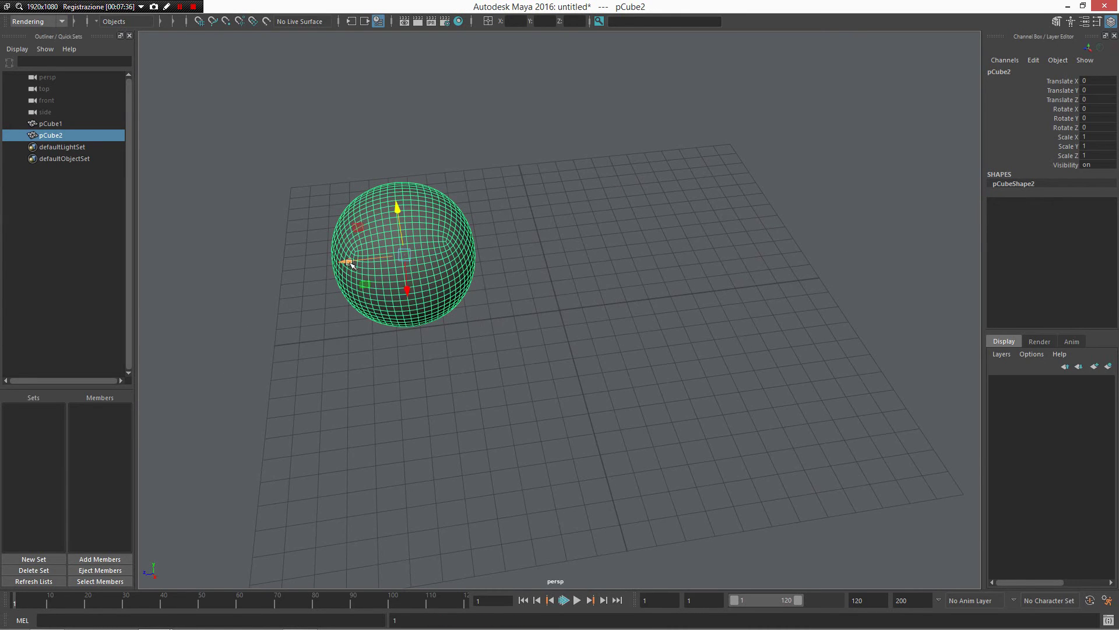
mouse_move(347, 261)
left_mouse_down()
mouse_move(503, 247)
mouse_move(635, 267)
left_mouse_up()
left_click_drag(694, 239, 688, 187)
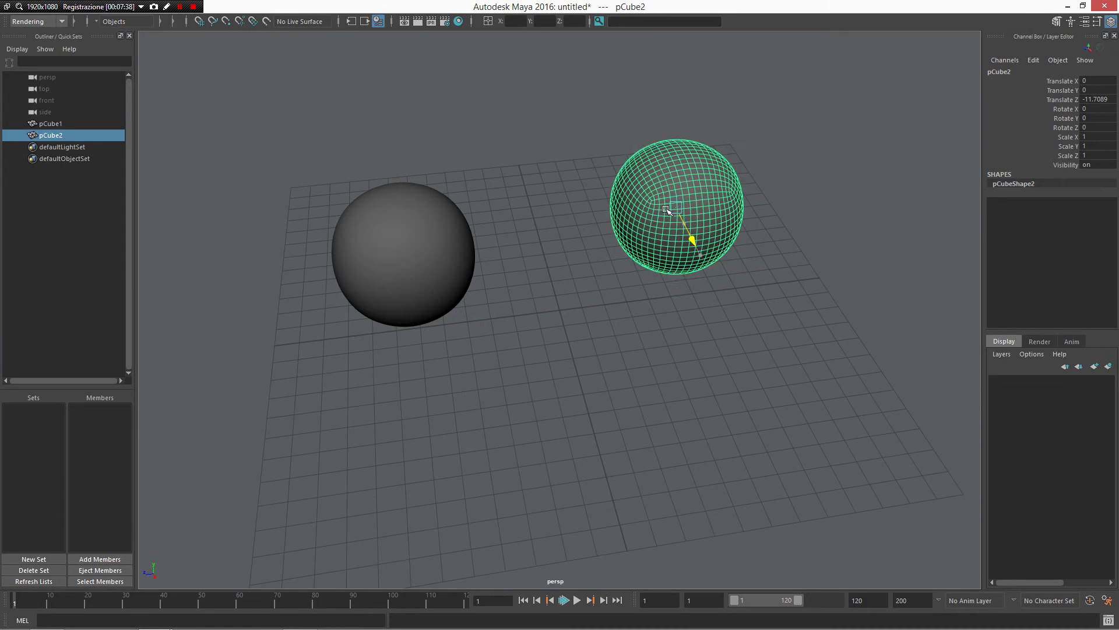
Duplicate the original sphere again and slide the third sphere sideways
left_click(418, 333)
key("ctrl+d")
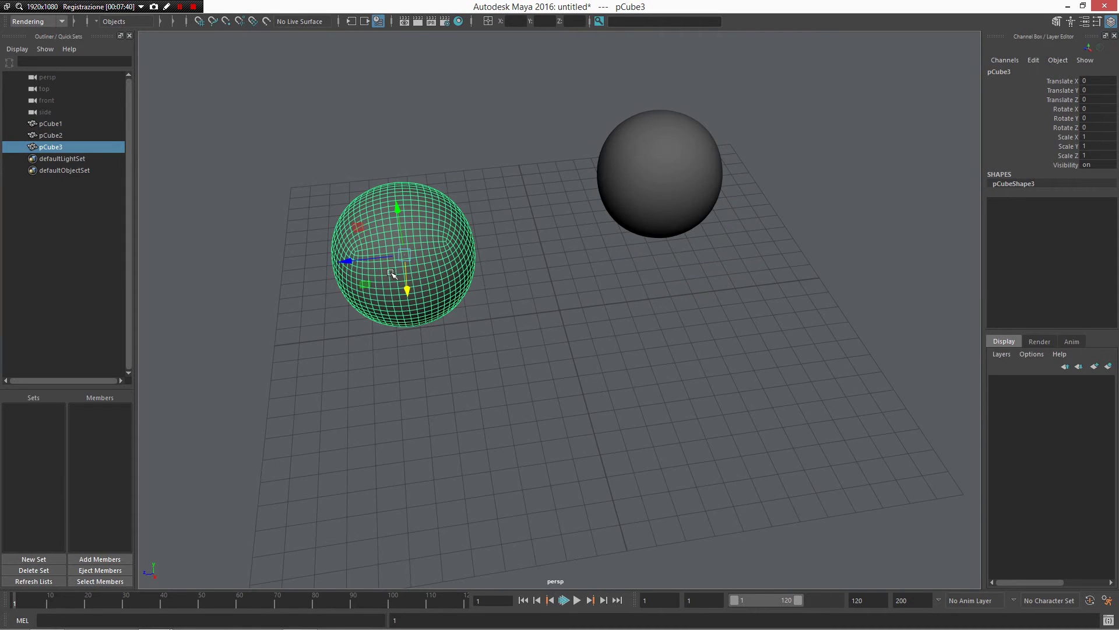
left_click_drag(346, 261, 567, 235)
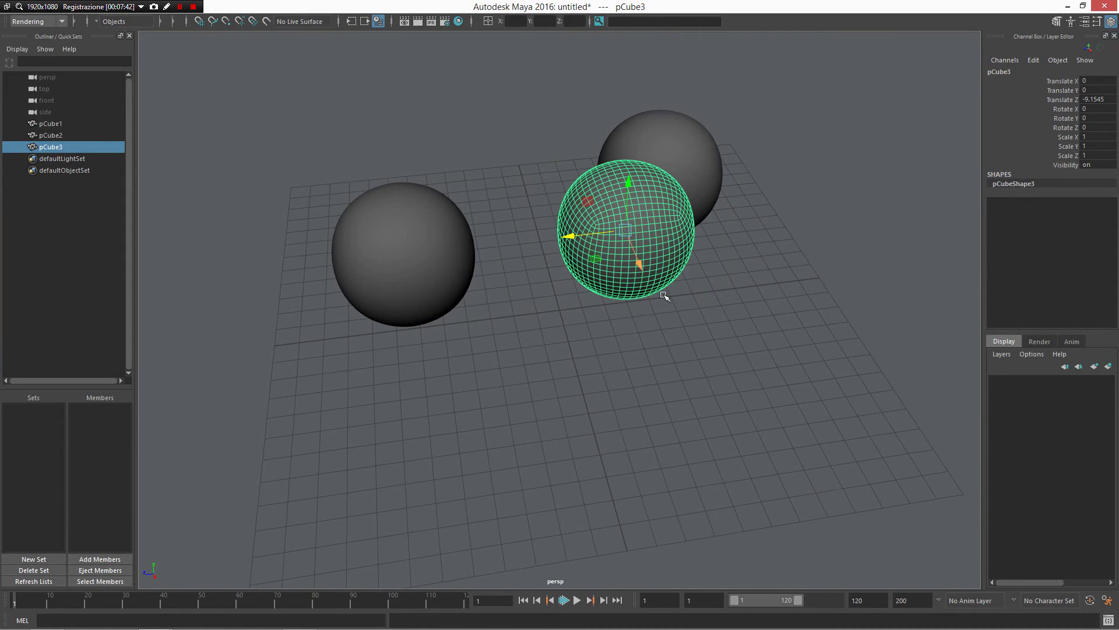
mouse_move(639, 266)
left_mouse_down()
mouse_move(684, 381)
mouse_move(720, 297)
mouse_move(748, 310)
left_mouse_up()
right_click(719, 297)
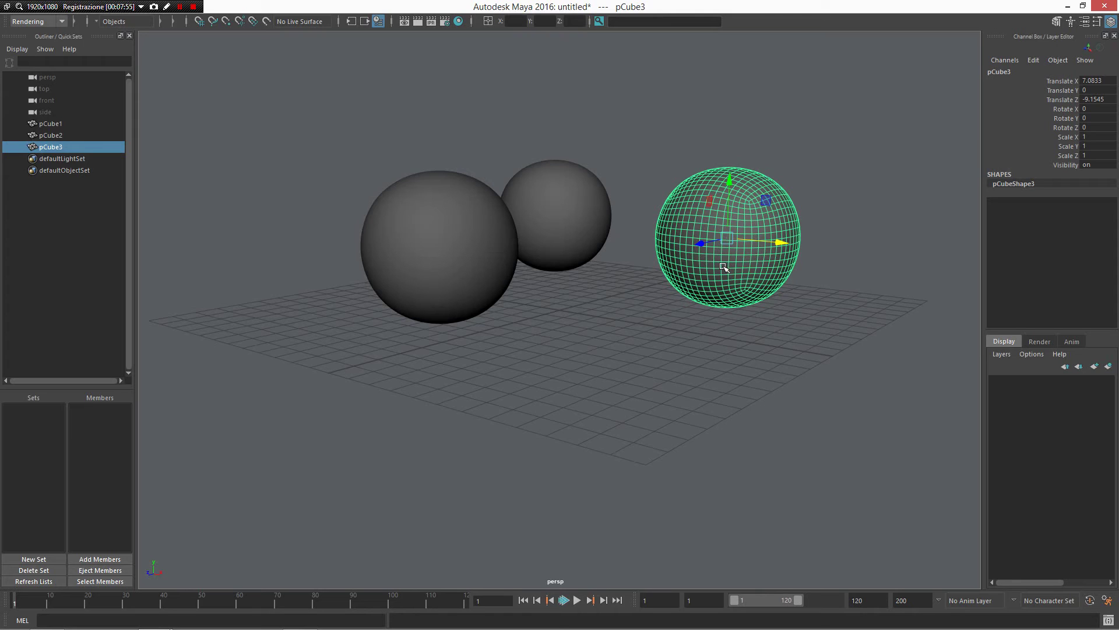
Select all of one sphere's vertices and scale them up into a large sphere
key("F9")
left_click_drag(850, 375, 636, 79)
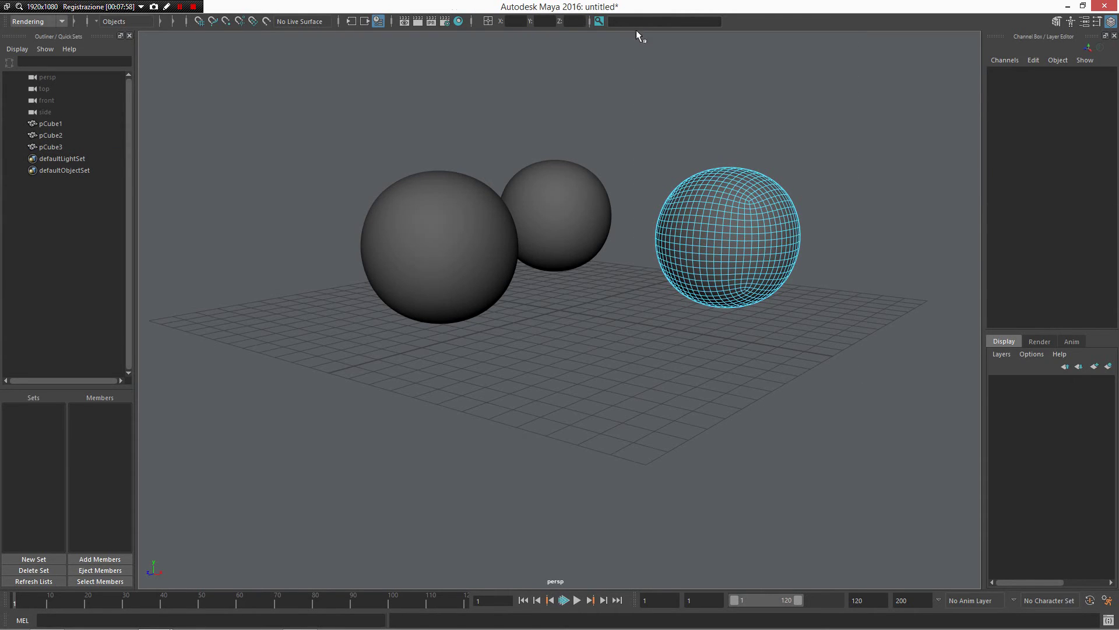
key("r")
mouse_move(728, 238)
left_mouse_down()
mouse_move(883, 223)
mouse_move(674, 257)
mouse_move(445, 200)
left_mouse_up()
Shrink the second sphere's vertices to a tiny ball, then select the medium sphere and view all three
left_click(445, 200)
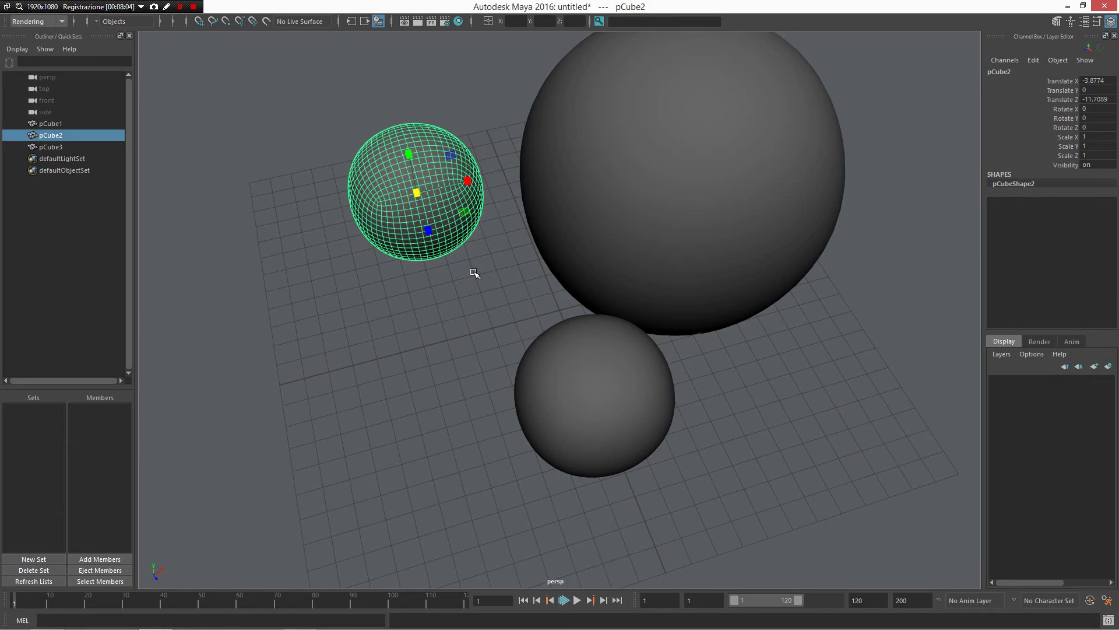
key("F8")
left_click_drag(525, 304, 275, 45)
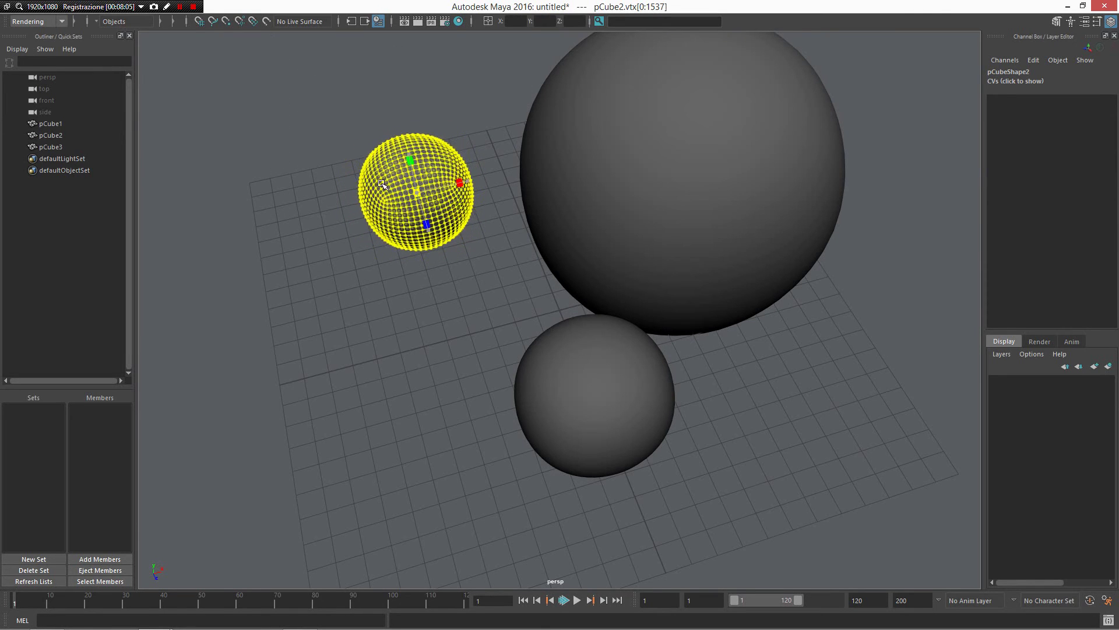
mouse_move(382, 184)
left_mouse_down()
mouse_move(330, 165)
mouse_move(355, 140)
mouse_move(460, 111)
mouse_move(424, 138)
left_mouse_up()
right_click_drag(398, 261, 445, 200)
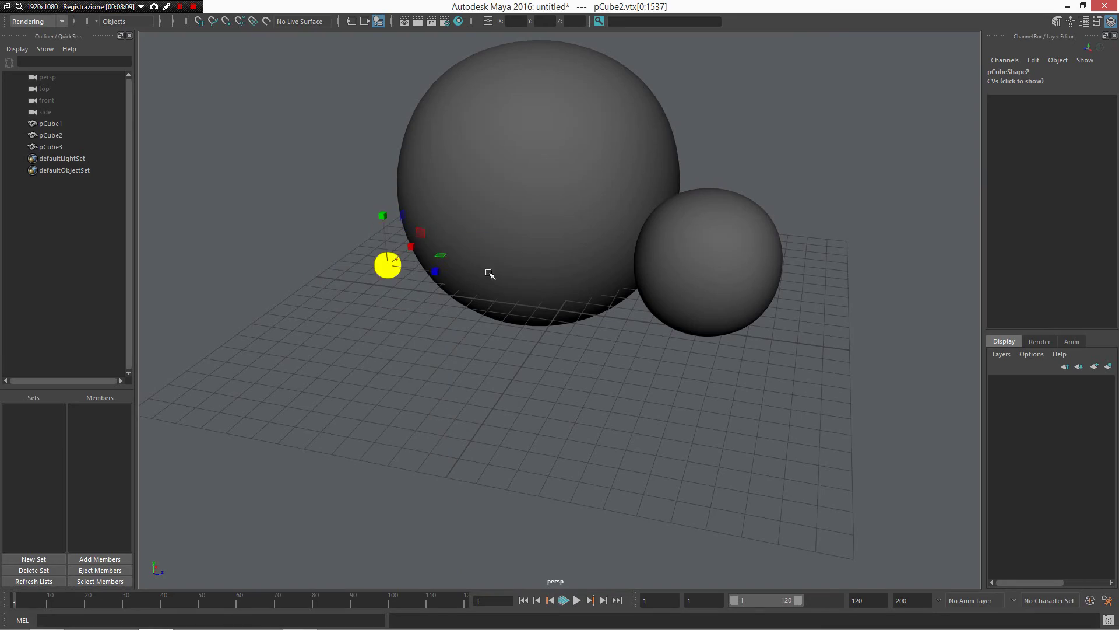
left_click(722, 250)
mouse_move(723, 250)
left_mouse_down("alt")
mouse_move(729, 283)
mouse_move(570, 267)
mouse_move(725, 270)
mouse_move(747, 284)
left_mouse_up("alt")
right_click_drag(747, 285, 689, 285, "alt")
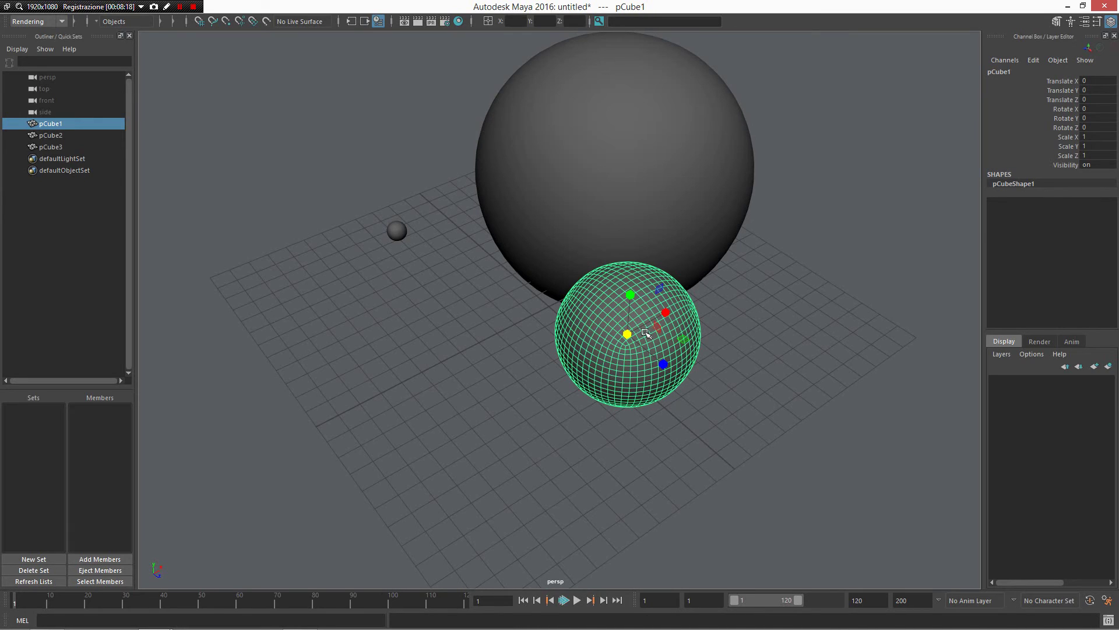
Apply Create fStretch to the medium sphere and dismiss the creation message
right_click(646, 333, "shift")
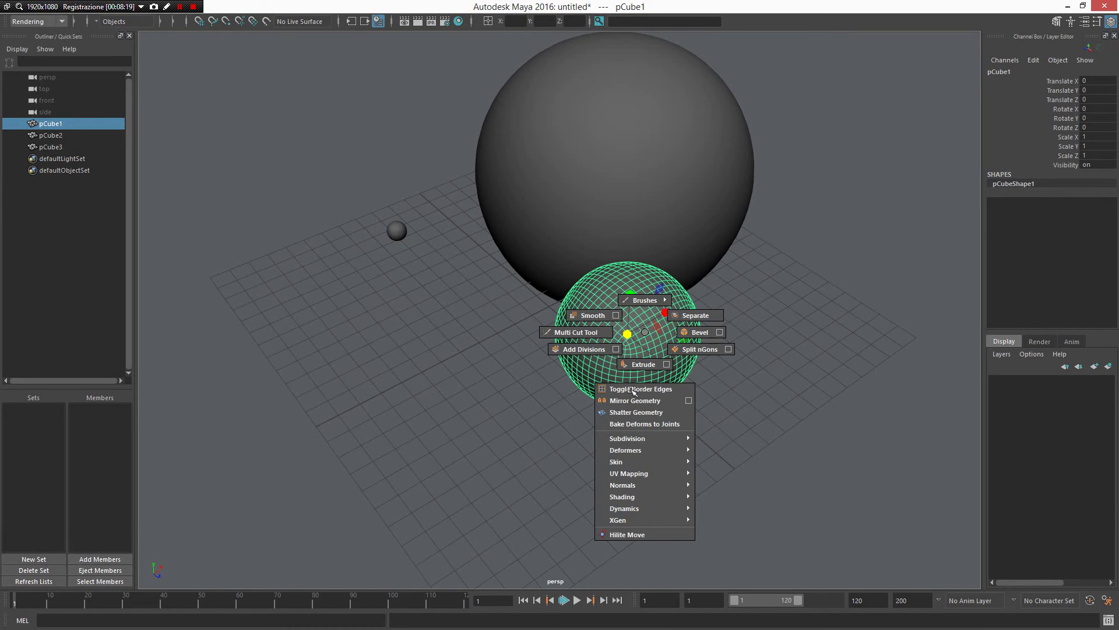
mouse_move(626, 449)
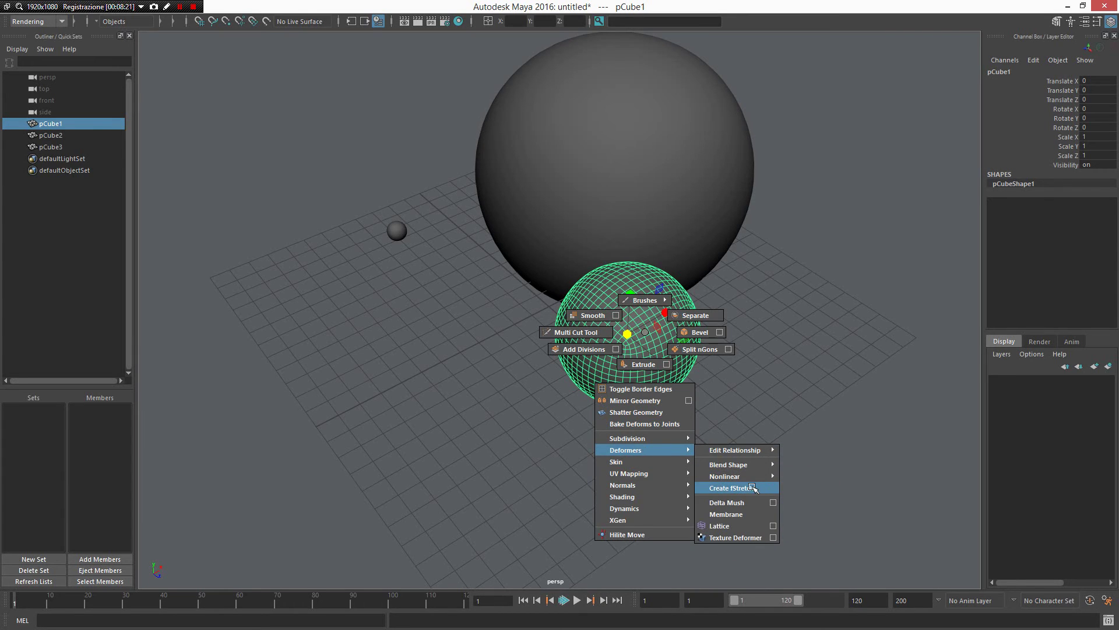
left_click(731, 488)
left_click(541, 301)
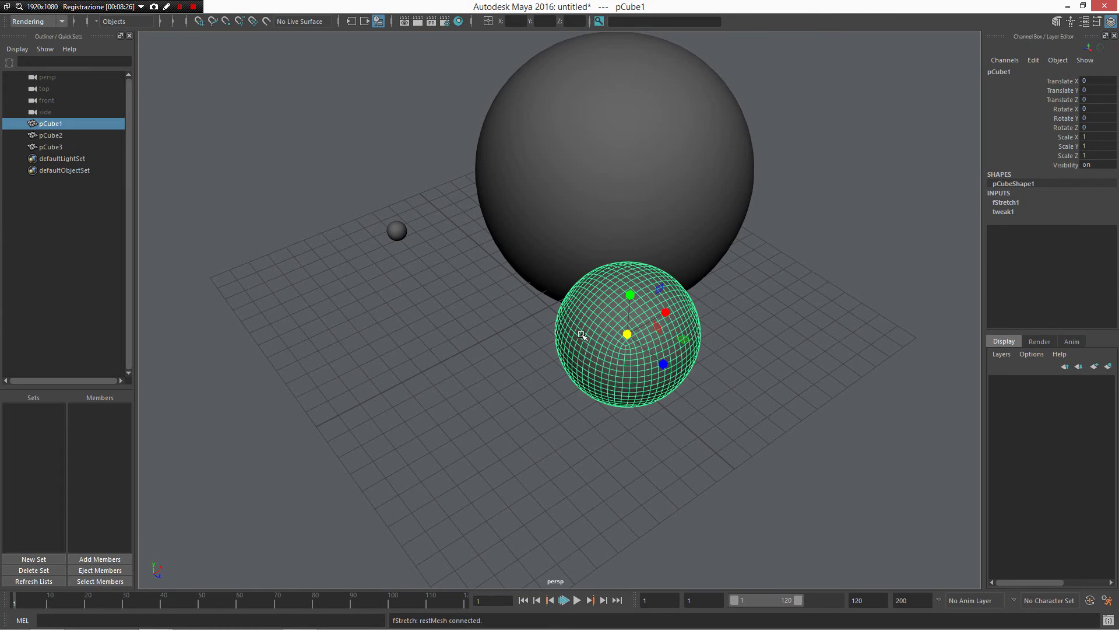
Orbit around, select the tiny and medium spheres together and open their marking menu
left_click_drag(562, 370, 425, 332, "alt")
left_click_drag(362, 262, 488, 420)
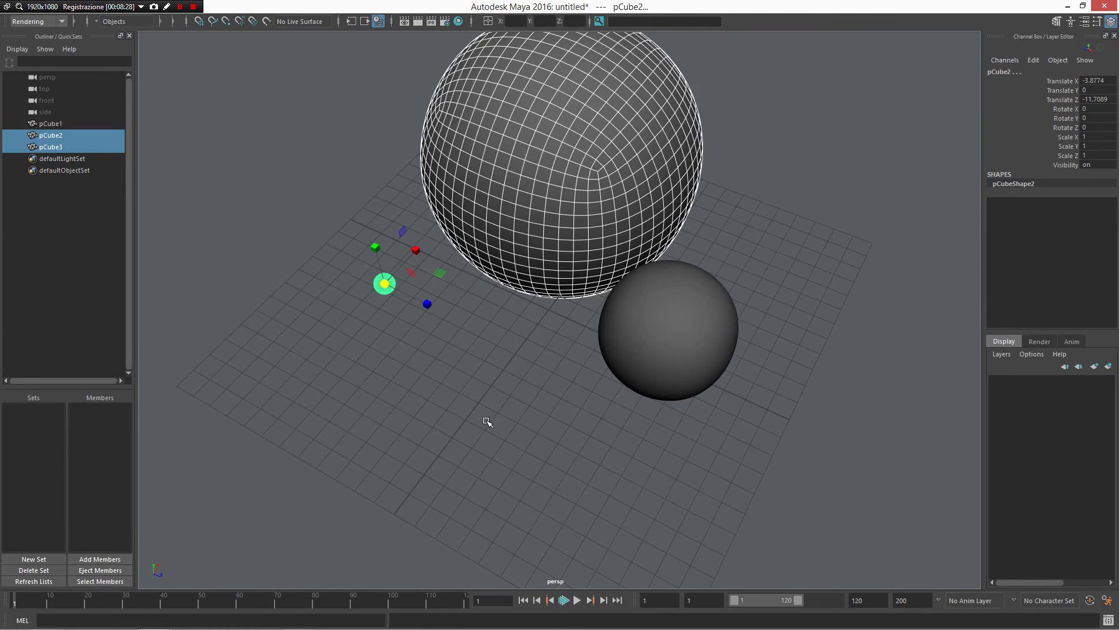
left_click(407, 357)
left_click(384, 284)
left_click_drag(569, 432, 426, 285, "alt")
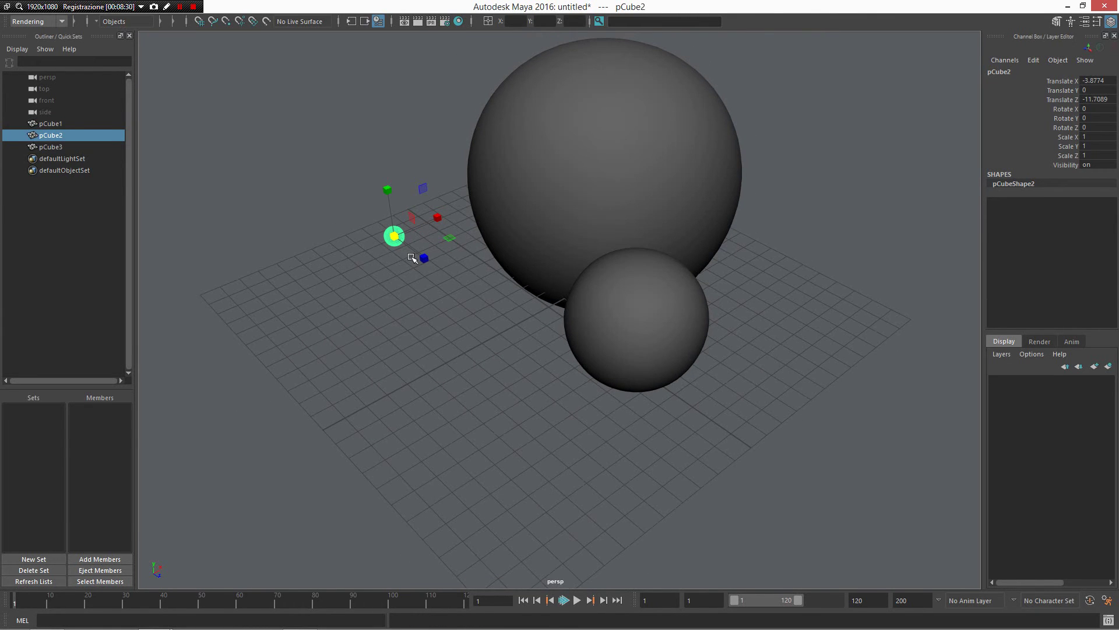
left_click(637, 371, "shift")
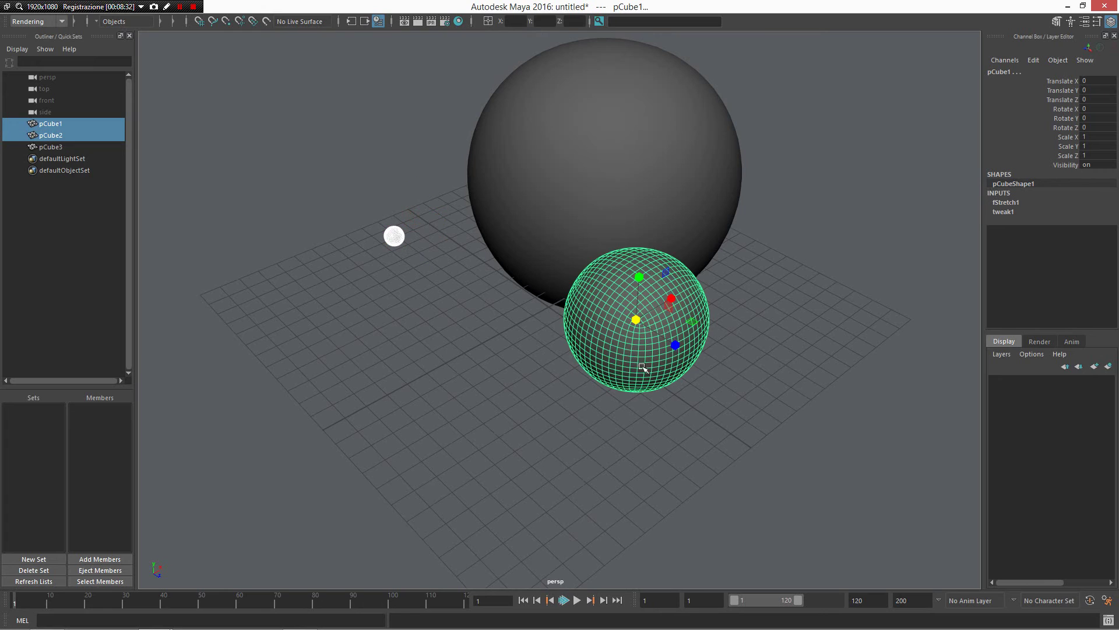
right_click(600, 341, "shift")
Select the large and medium spheres, open the marking menu and close it unchanged
left_click_drag(779, 126, 743, 252)
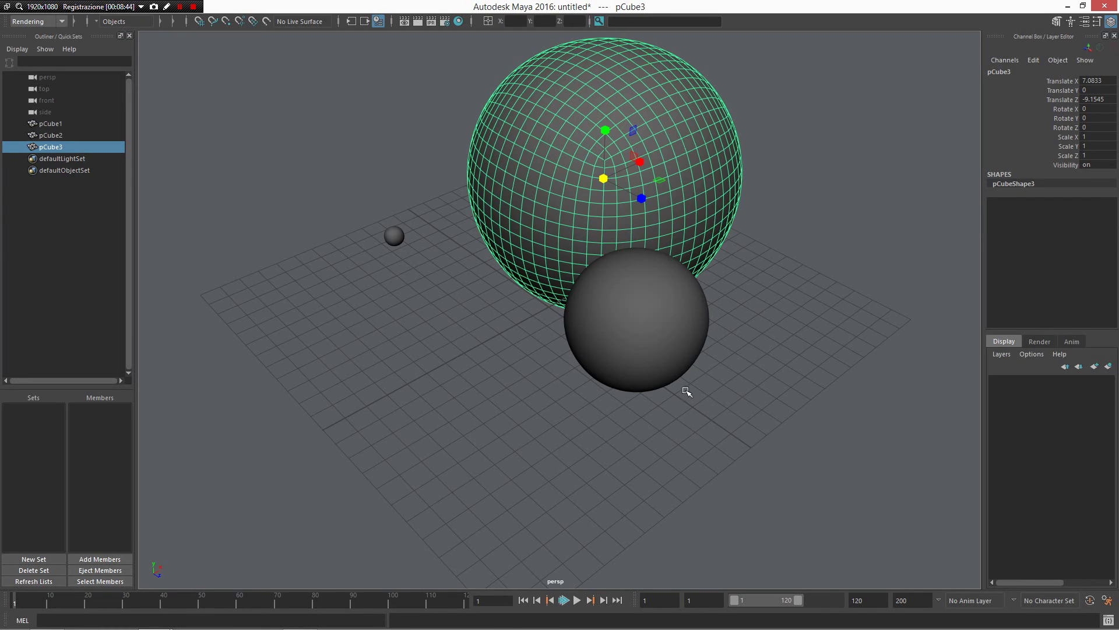
left_click(663, 352, "shift")
mouse_move(779, 330)
left_mouse_down("alt")
mouse_move(632, 291)
mouse_move(670, 251)
left_mouse_up("alt")
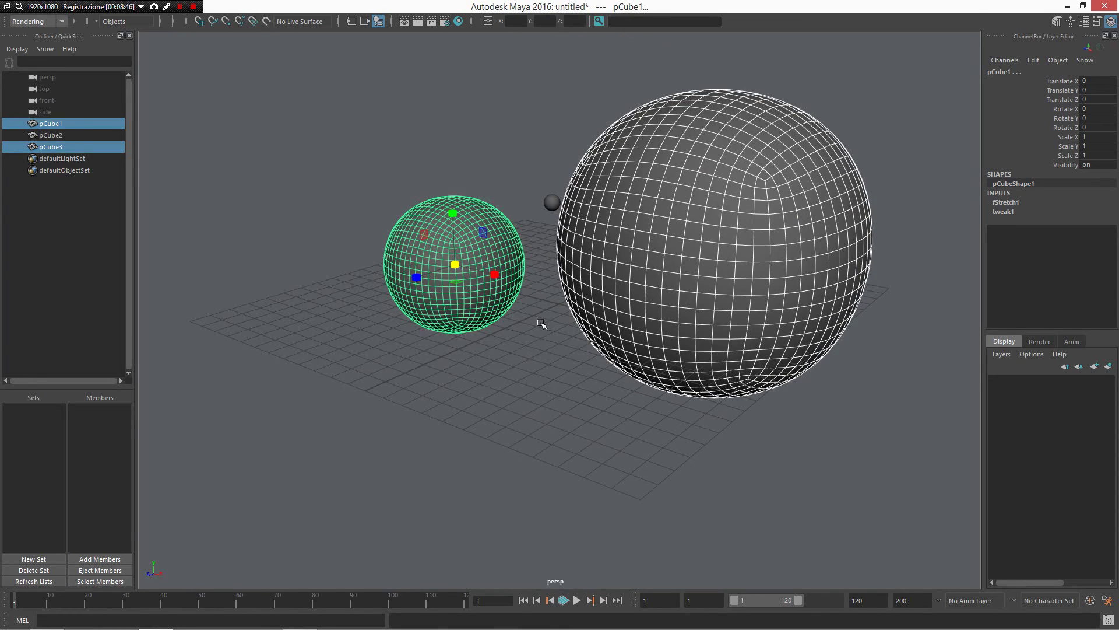
right_click(514, 257, "shift")
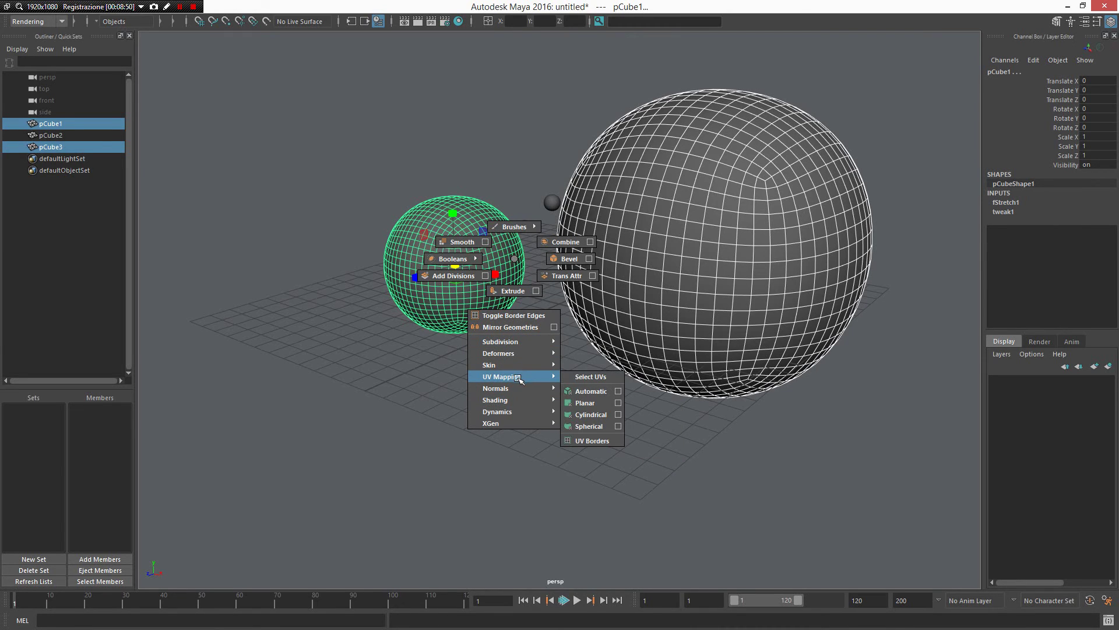
mouse_move(507, 352)
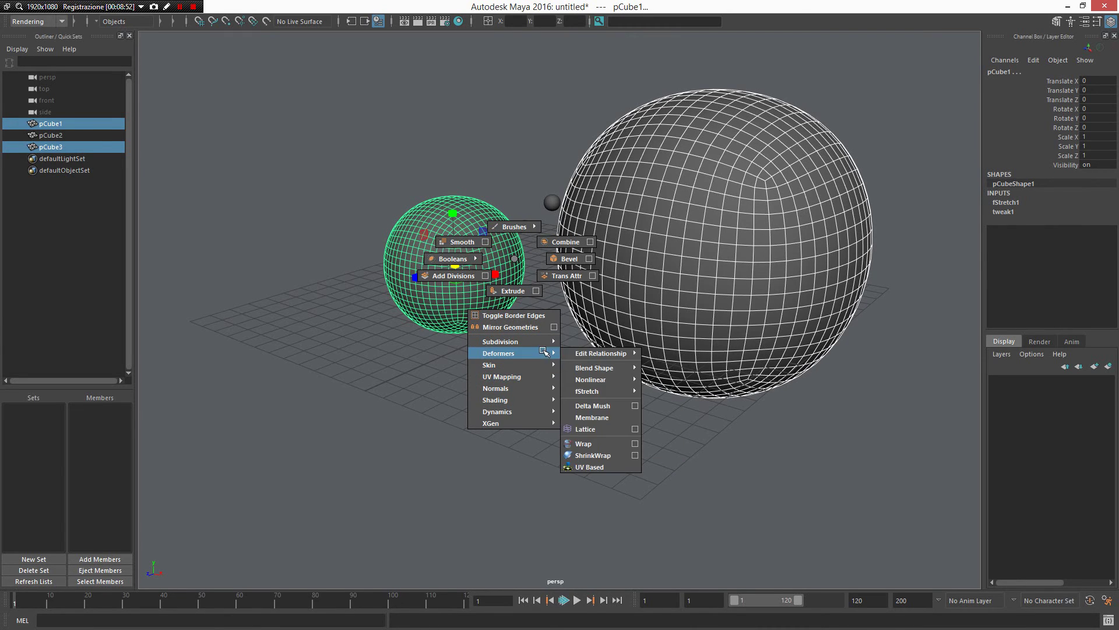
left_click(681, 401)
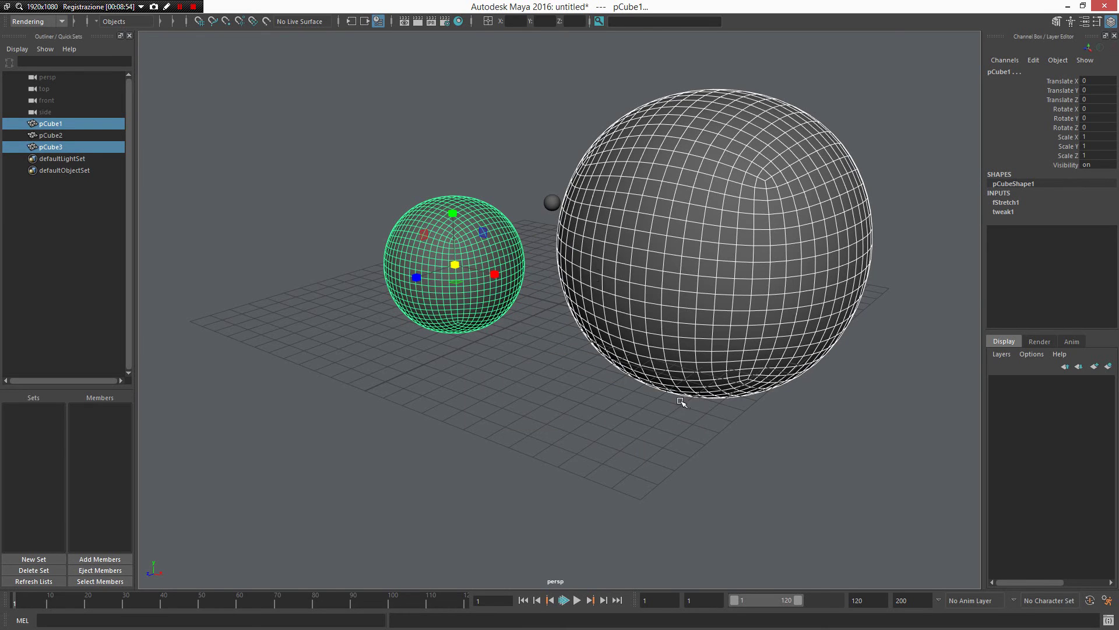
In vertex mode with a widened soft selection, pull the fStretch sphere's top up into a peak
right_click_drag(510, 254, 571, 347, "alt")
left_click(526, 298)
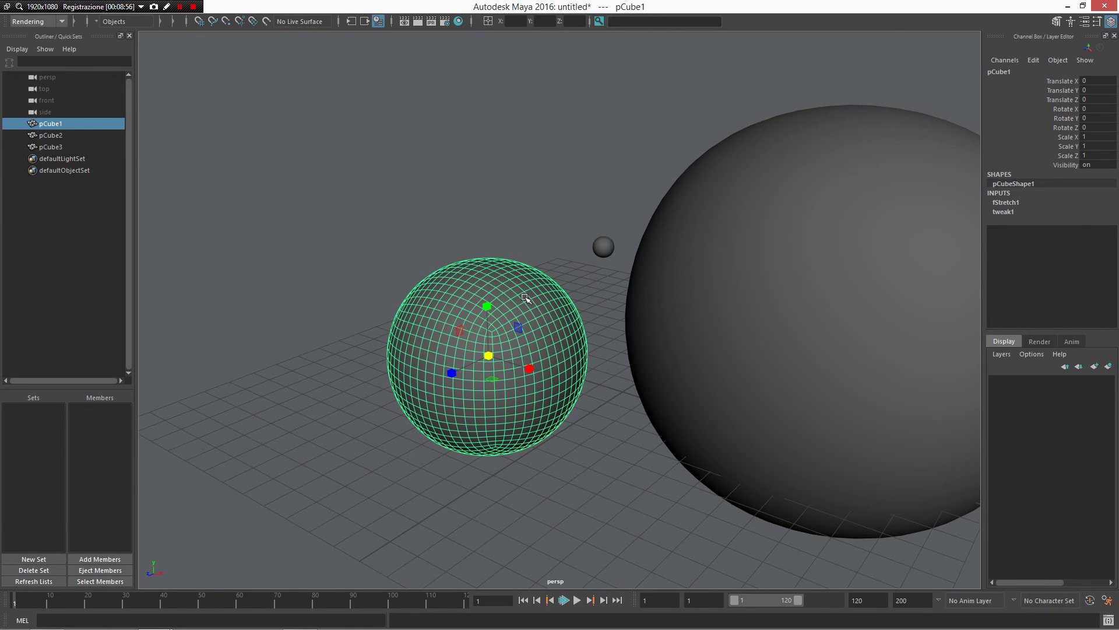
right_click_drag(524, 281, 489, 281)
left_click(495, 276)
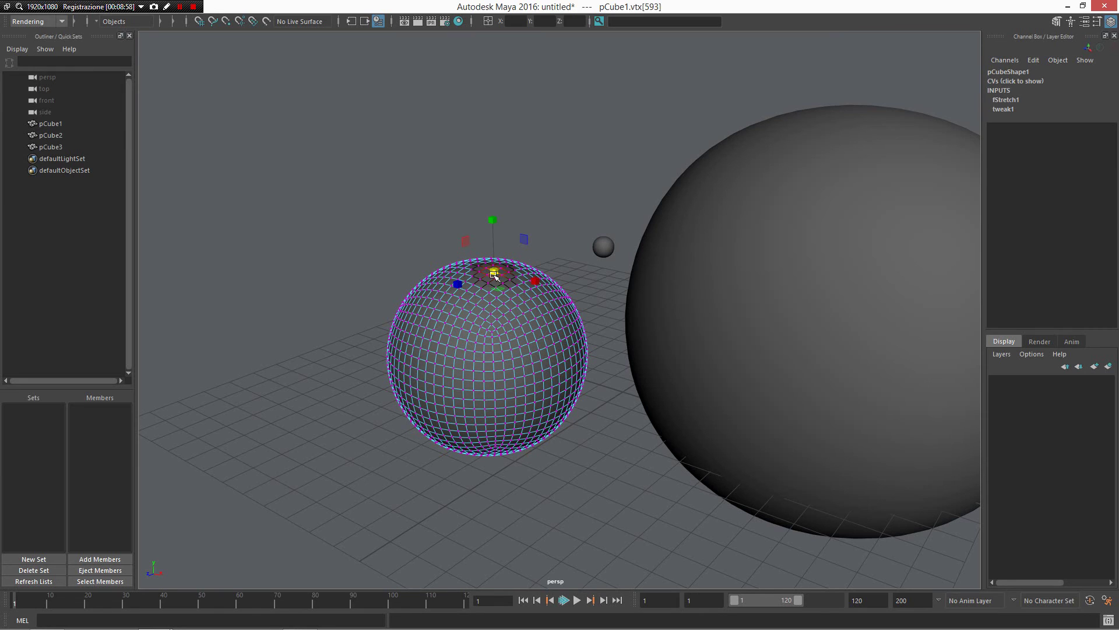
middle_click_drag(506, 277, 525, 276)
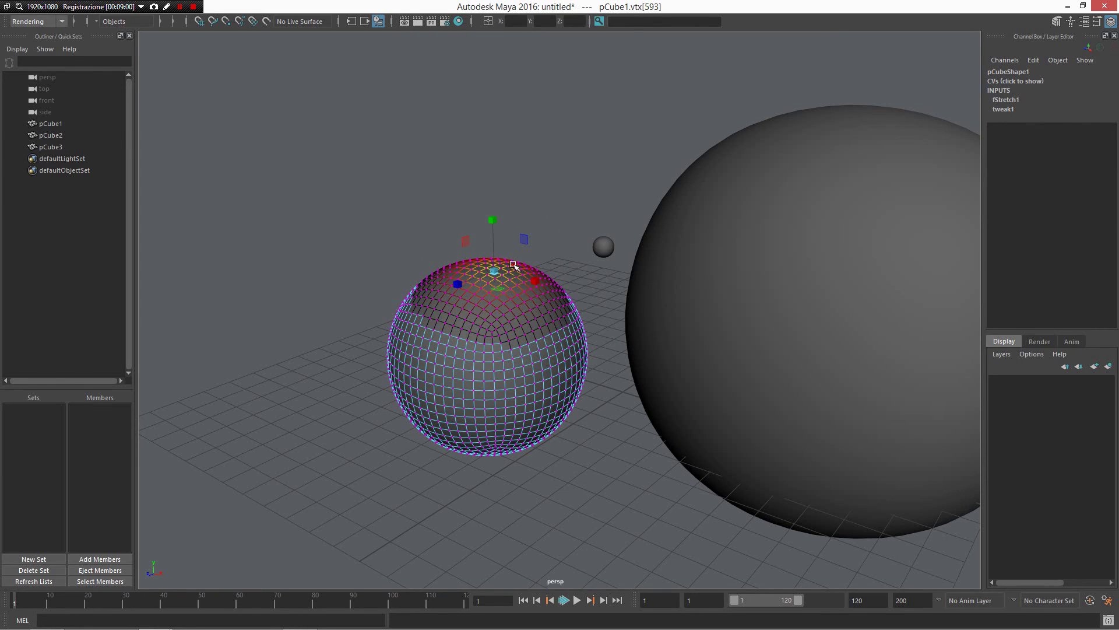
mouse_move(495, 272)
left_mouse_down()
mouse_move(488, 184)
mouse_move(482, 217)
left_mouse_up()
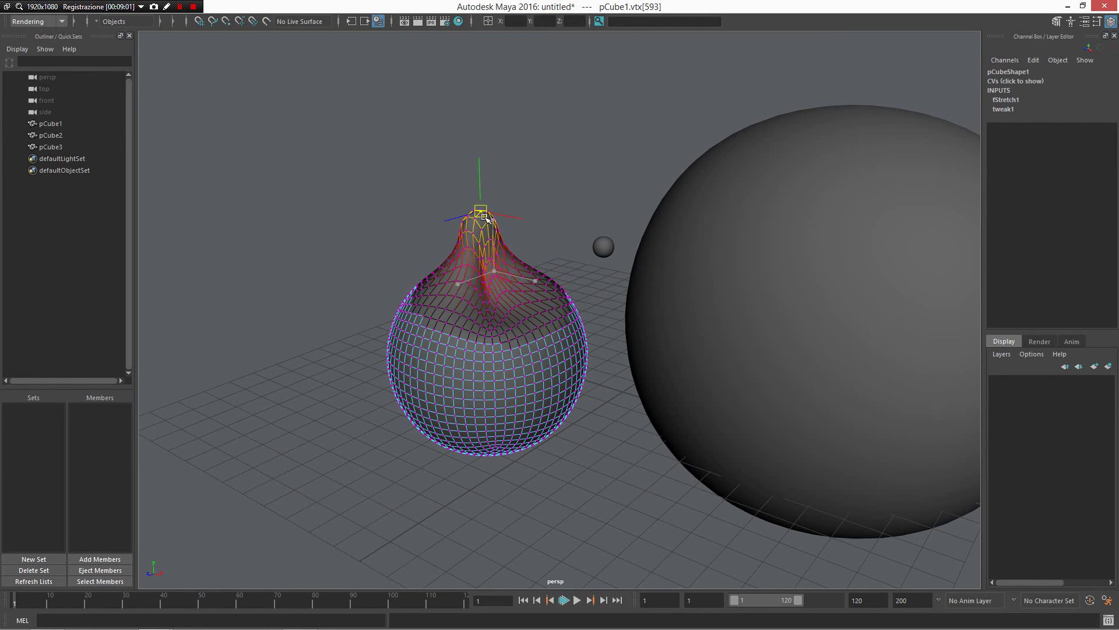
Pull the sphere's left side outward and another region out to the right
left_click(425, 369)
left_click_drag(425, 369, 420, 368)
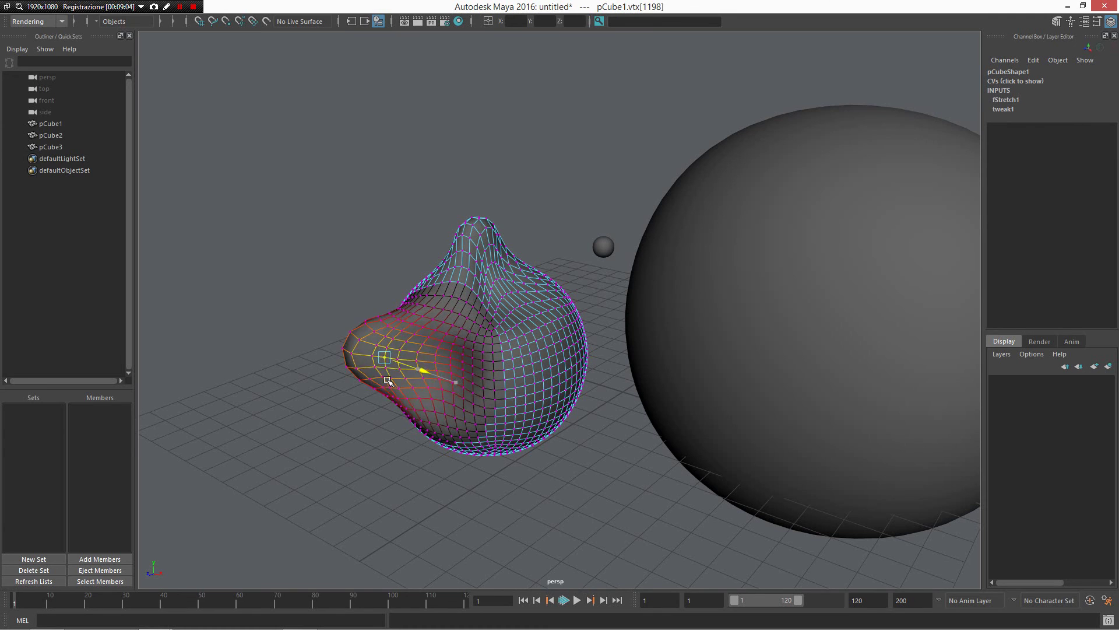
left_click(530, 373)
mouse_move(531, 373)
left_mouse_down()
mouse_move(564, 395)
mouse_move(612, 332)
mouse_move(688, 325)
left_mouse_up()
Pull the bottom of the sphere downward and the right side outward
left_click(688, 324)
middle_click_drag(683, 322, 694, 322)
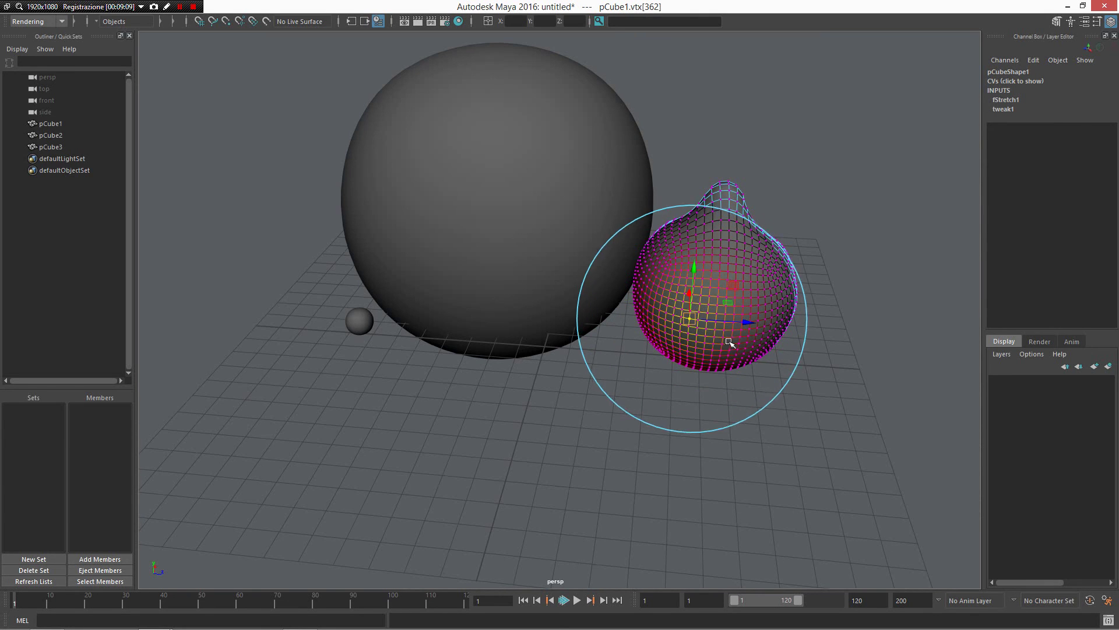
left_click_drag(681, 321, 687, 413)
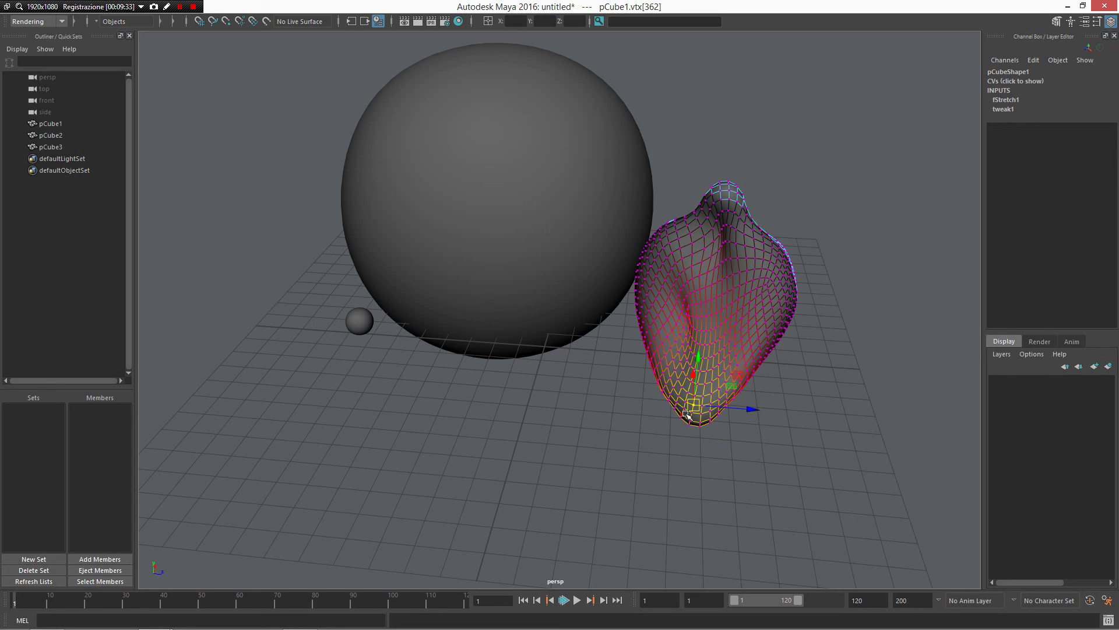
left_click(788, 286)
mouse_move(788, 287)
left_mouse_down()
mouse_move(816, 302)
mouse_move(834, 275)
left_mouse_up()
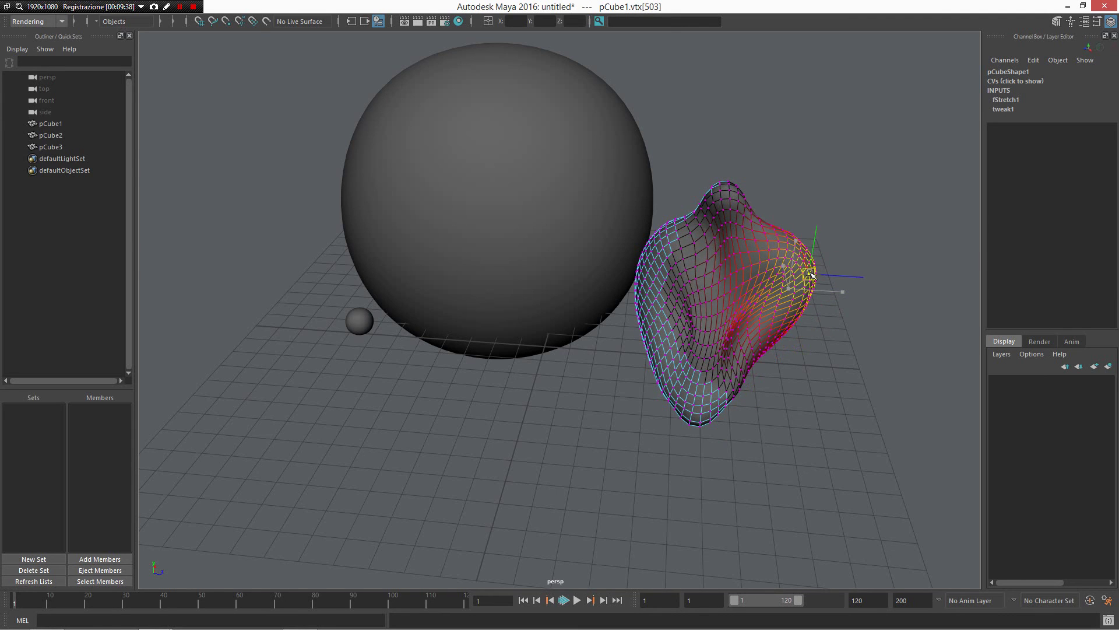